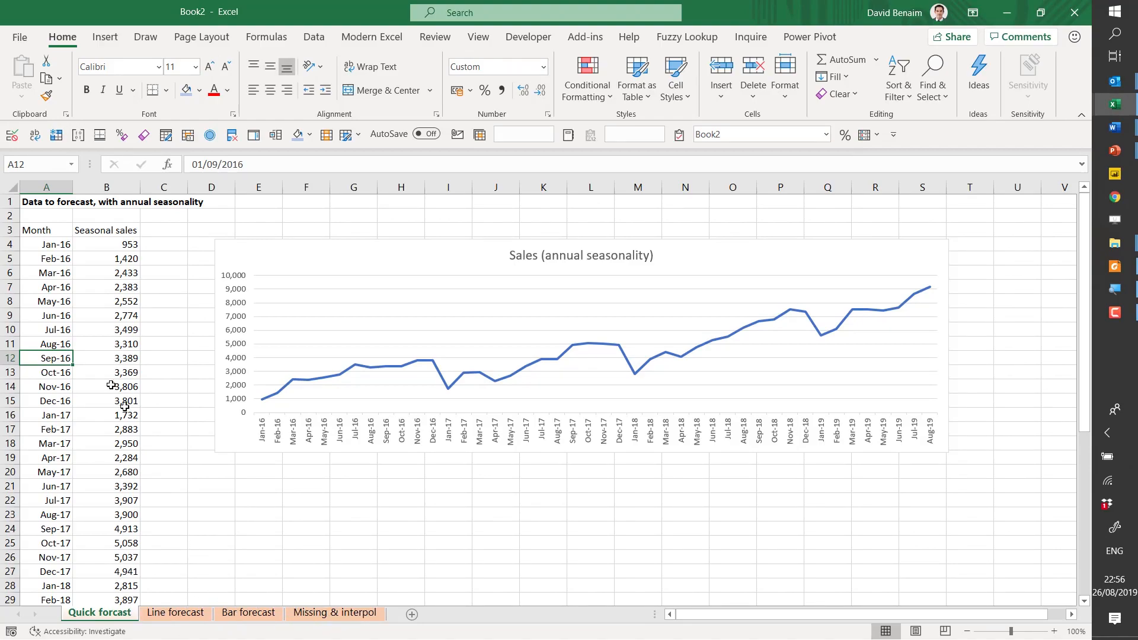
- Create a line forecast sheet from the Month and Seasonal sales data in A3:B47, with the forecast ending 01/07/2020
{"action": "left_click", "coordinate": [46, 230]}
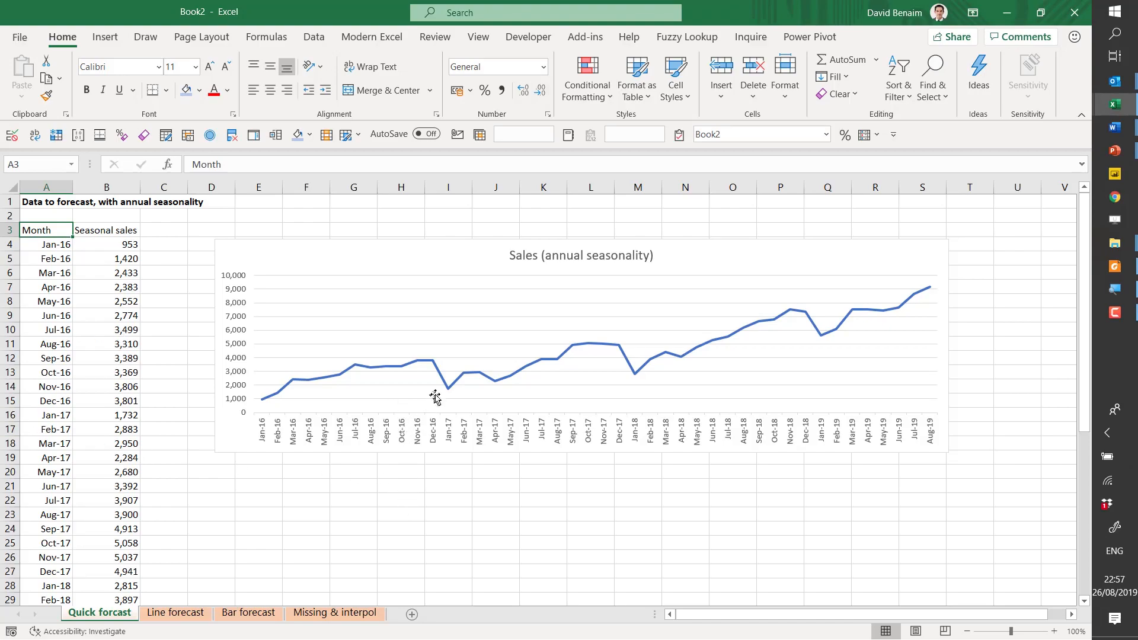
{"action": "mouse_move", "coordinate": [445, 390]}
{"action": "mouse_move", "coordinate": [635, 376]}
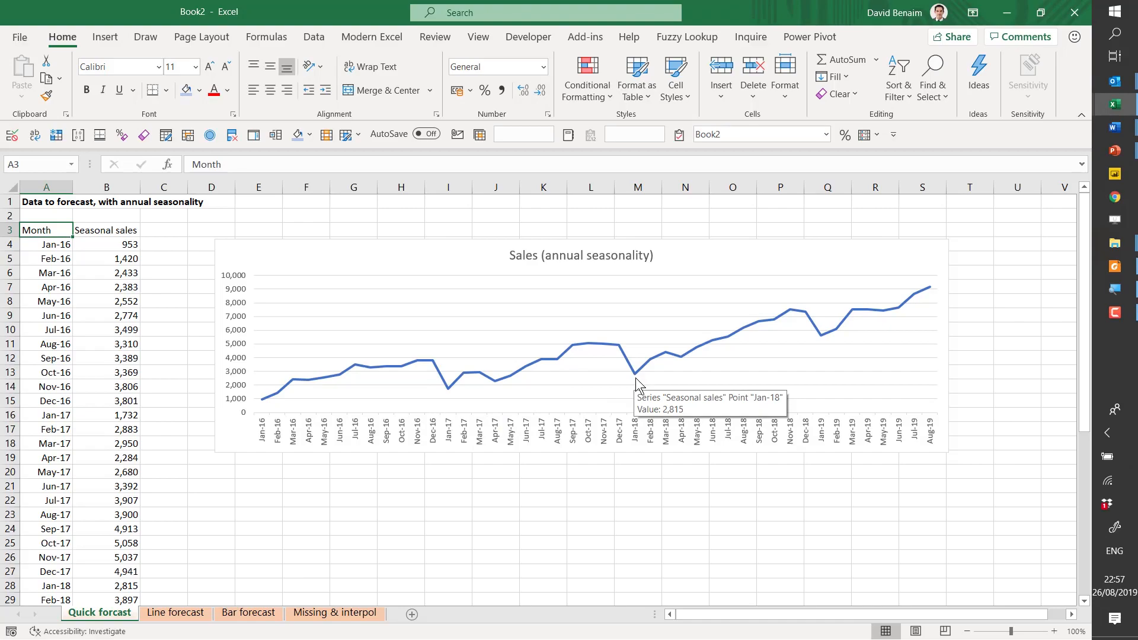
{"action": "mouse_move", "coordinate": [681, 358]}
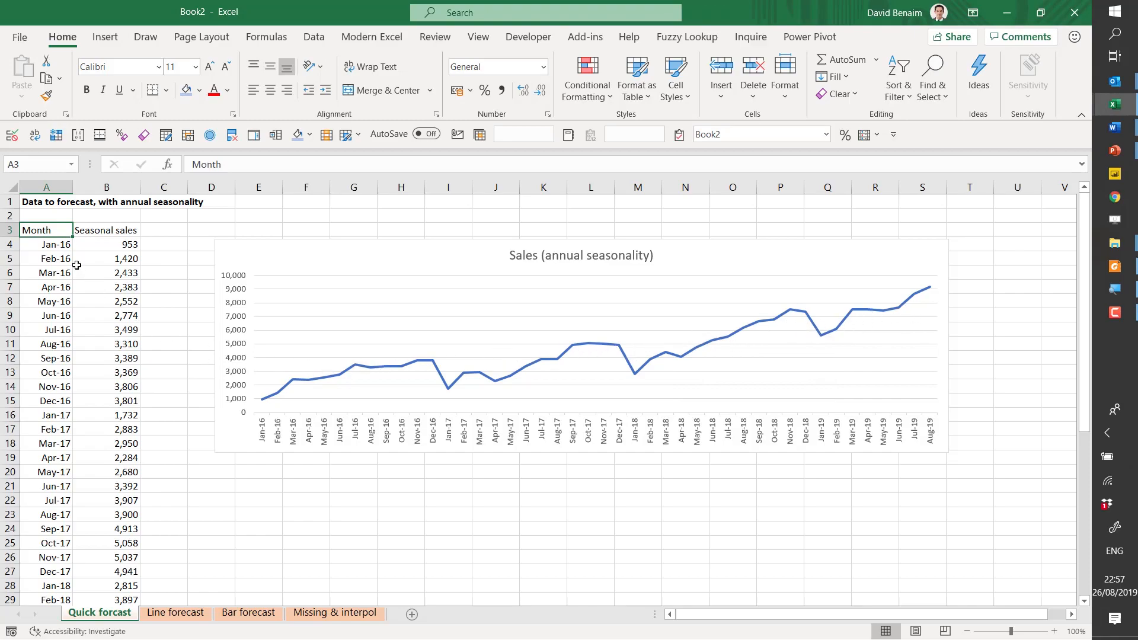
{"action": "key", "text": "ctrl+shift+Down"}
{"action": "key", "text": "ctrl+shift+Right"}
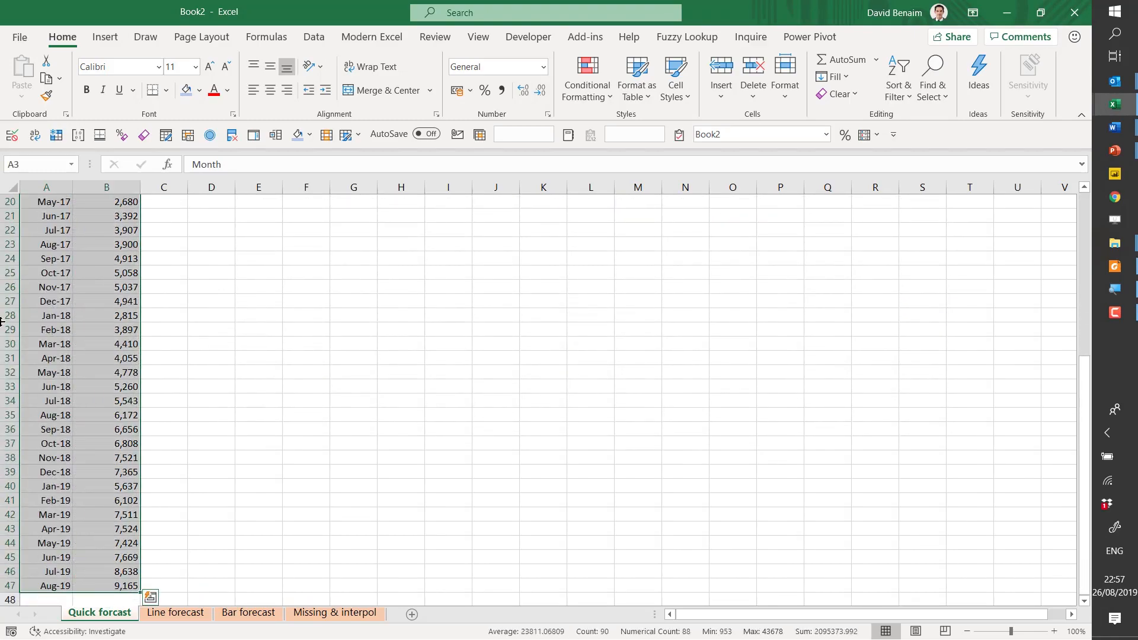
{"action": "scroll", "coordinate": [41, 293], "scroll_direction": "up", "scroll_amount": 7}
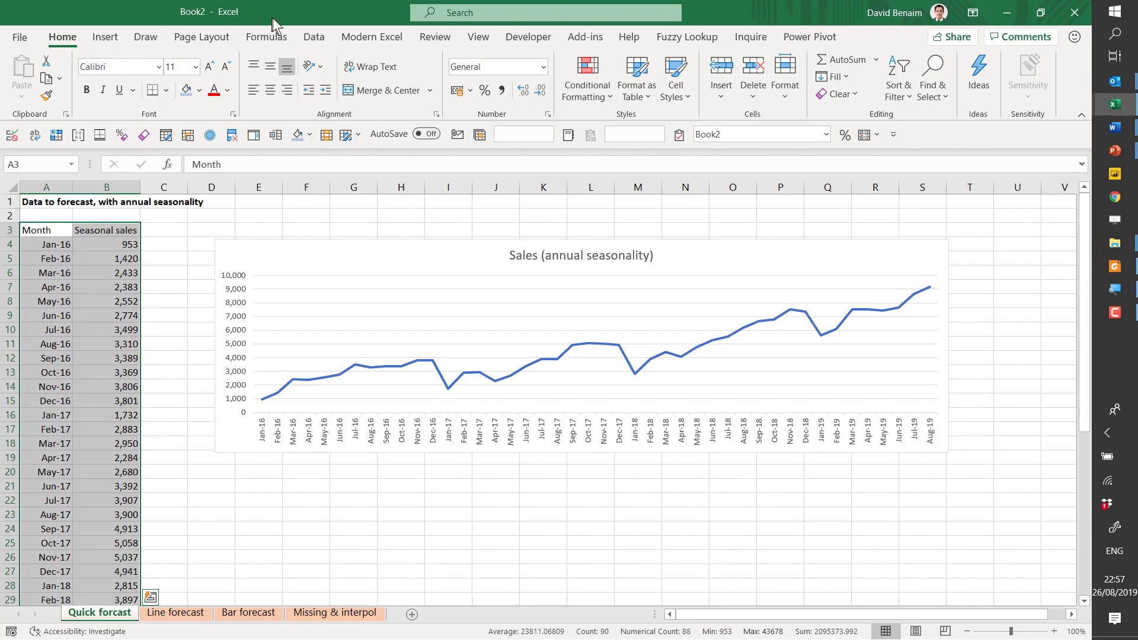
{"action": "left_click", "coordinate": [313, 37]}
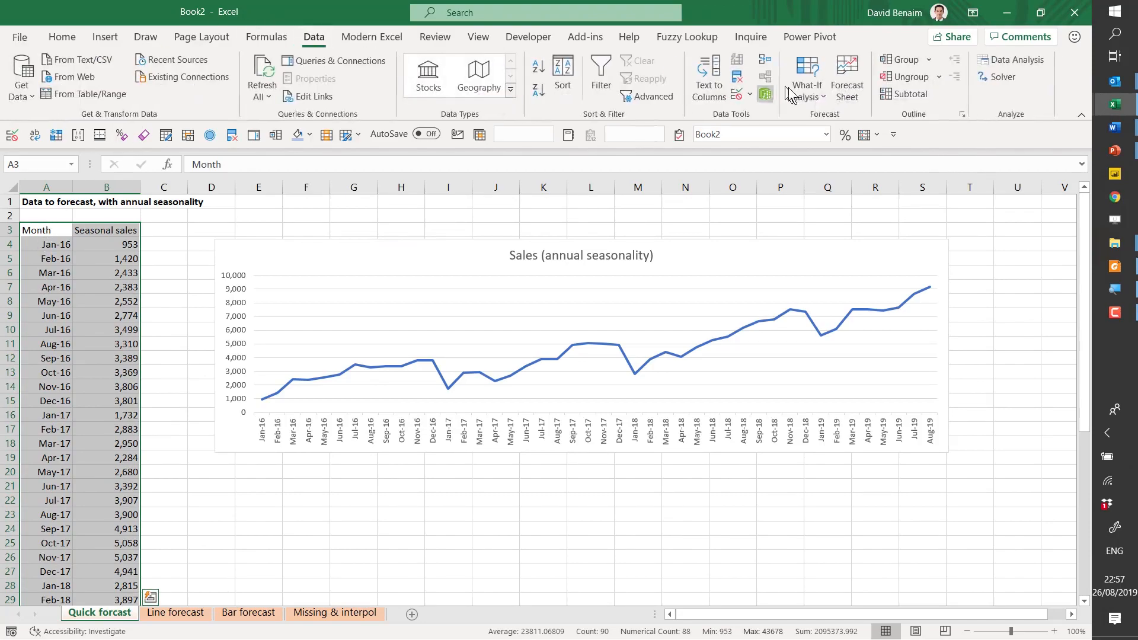
{"action": "left_click", "coordinate": [848, 92]}
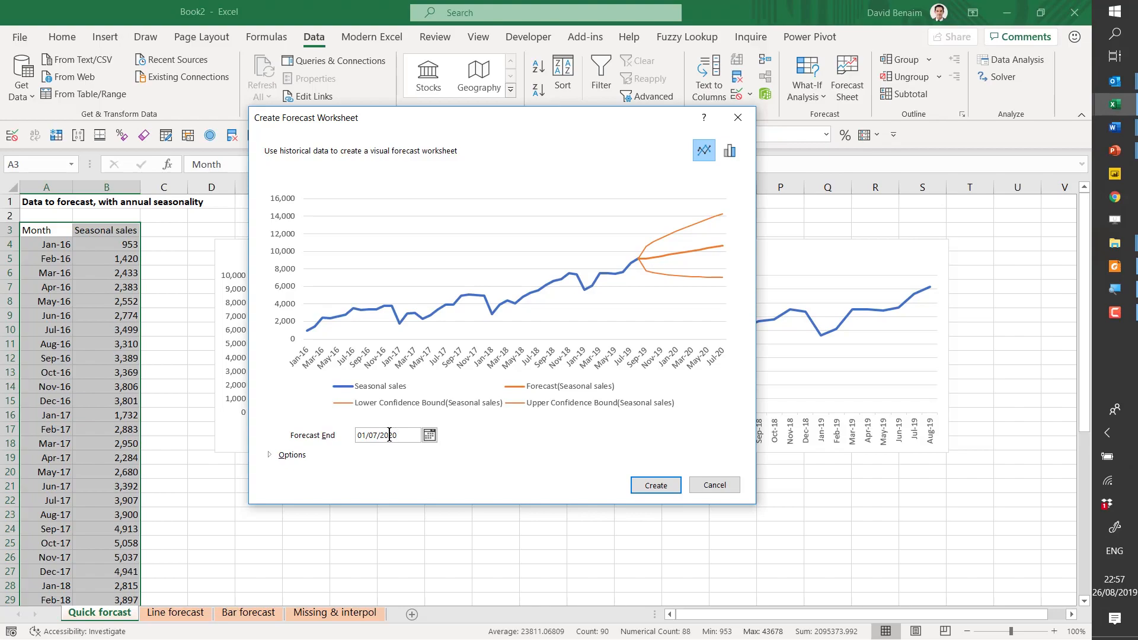
{"action": "left_click", "coordinate": [656, 486]}
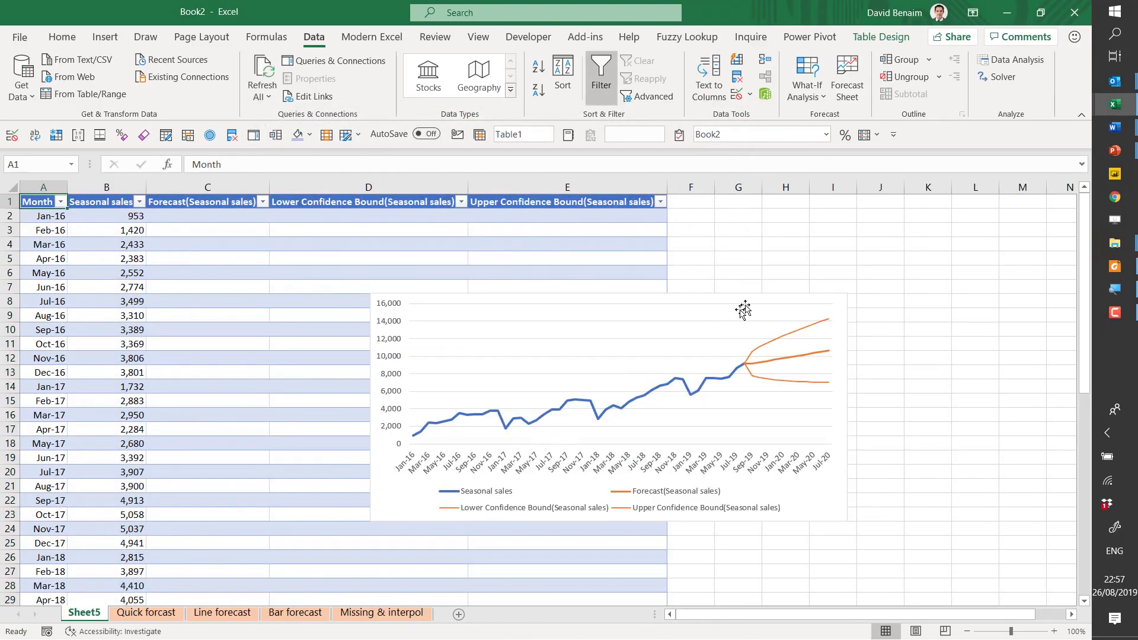
- Inspect the forecast line and the upper and lower confidence bounds in the new sheet's chart
{"action": "mouse_move", "coordinate": [762, 356]}
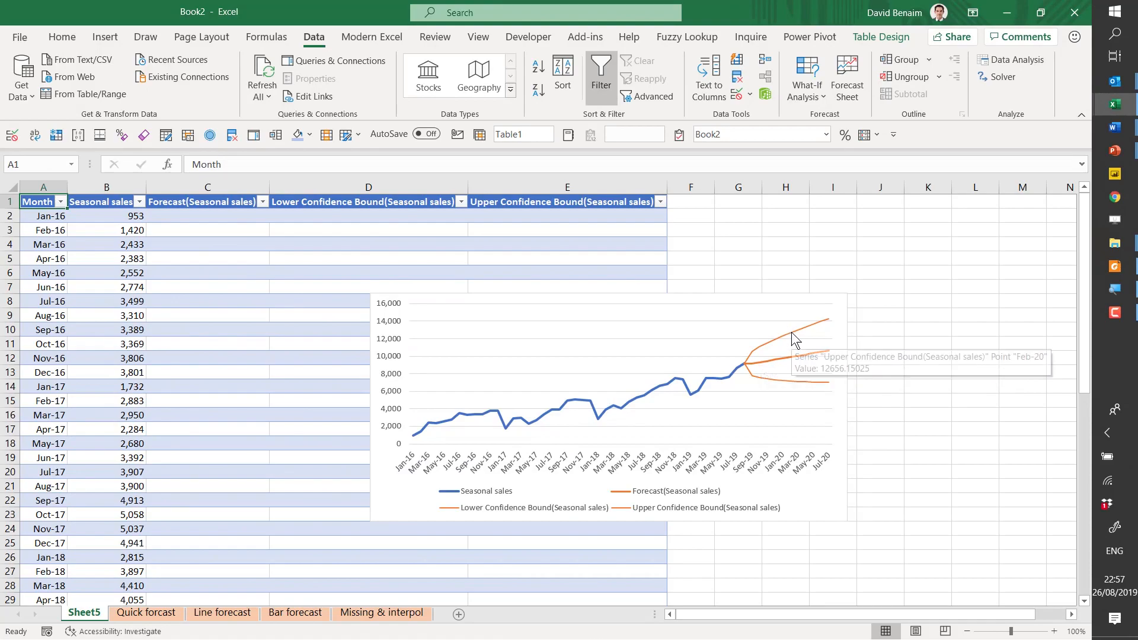
{"action": "mouse_move", "coordinate": [787, 384]}
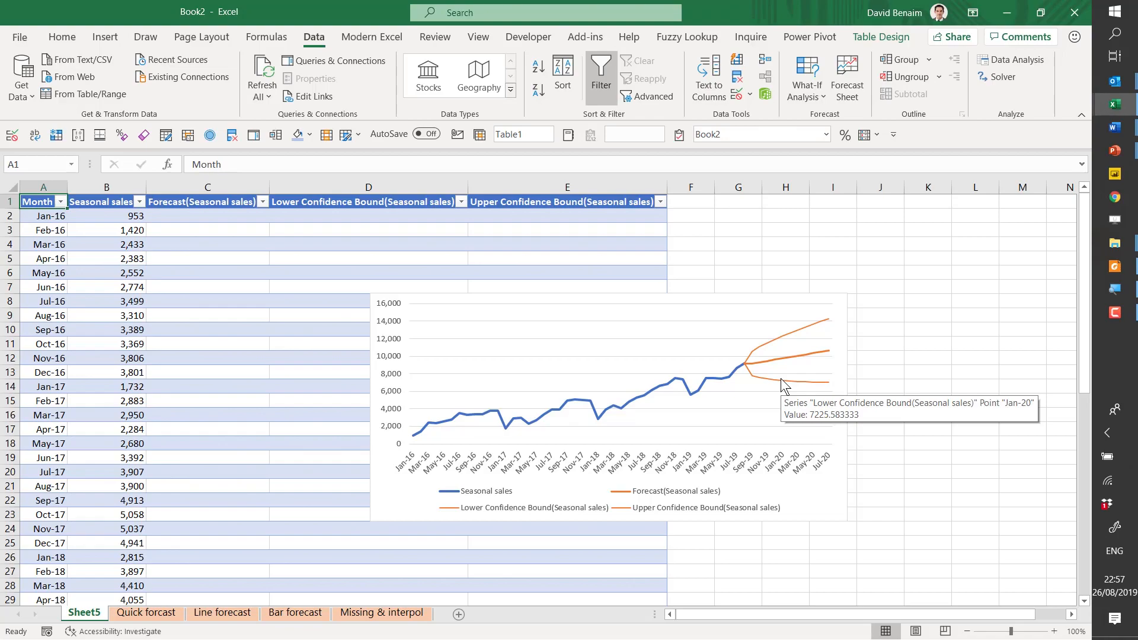
{"action": "left_click", "coordinate": [228, 442]}
{"action": "left_click", "coordinate": [220, 537]}
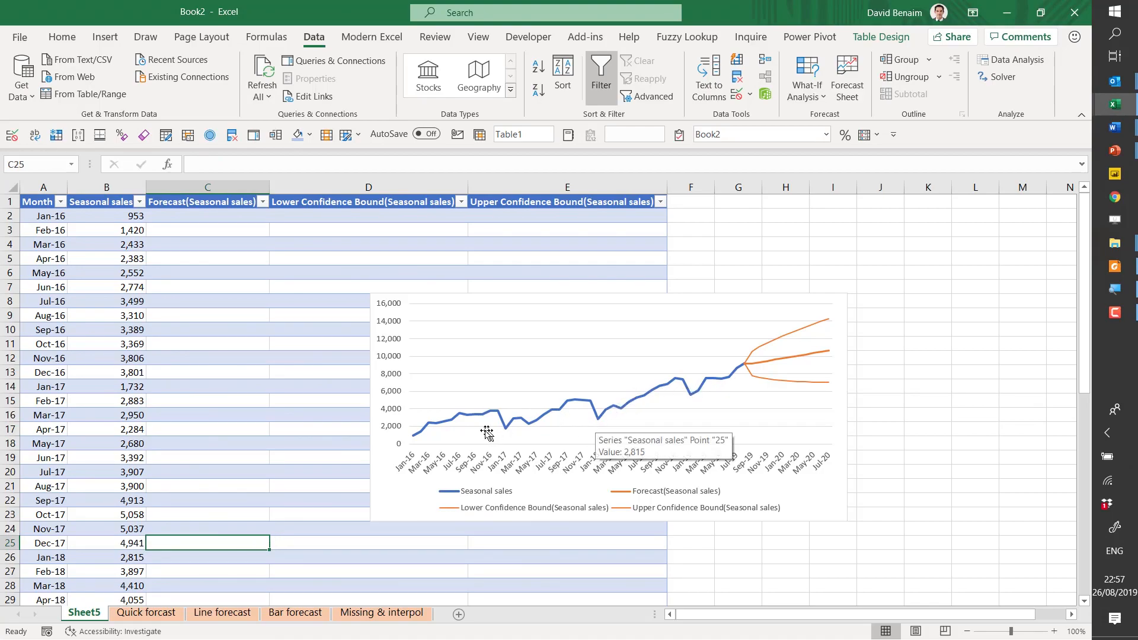
- Create a second forecast sheet from the Quick forcast data, with the forecast end set to 01/07/2023
{"action": "left_click", "coordinate": [146, 613]}
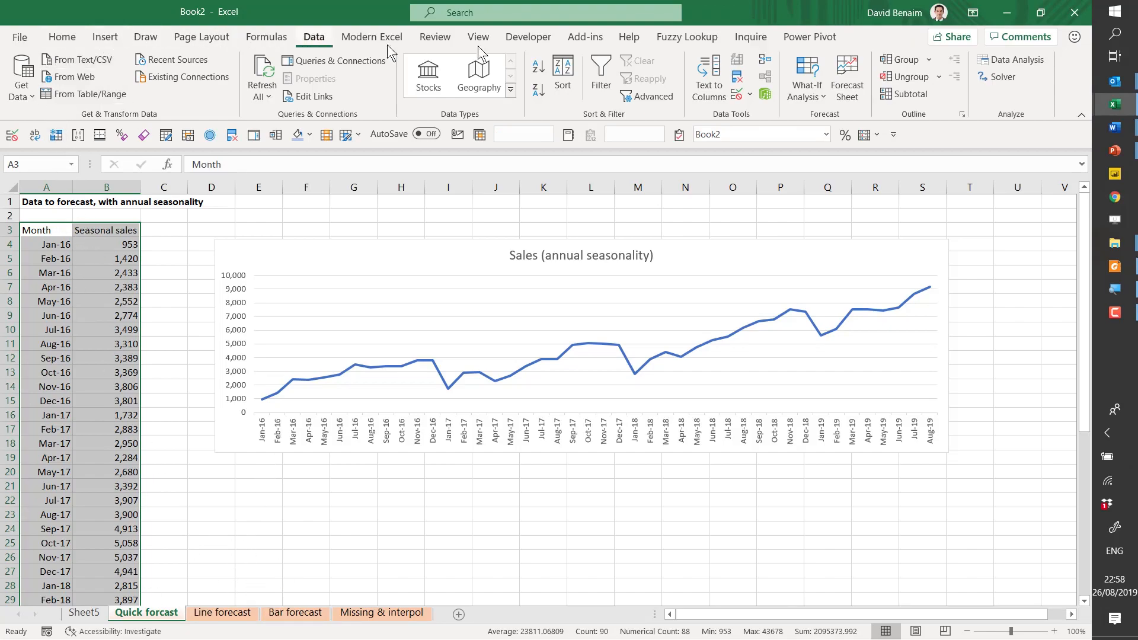
{"action": "left_click", "coordinate": [854, 92]}
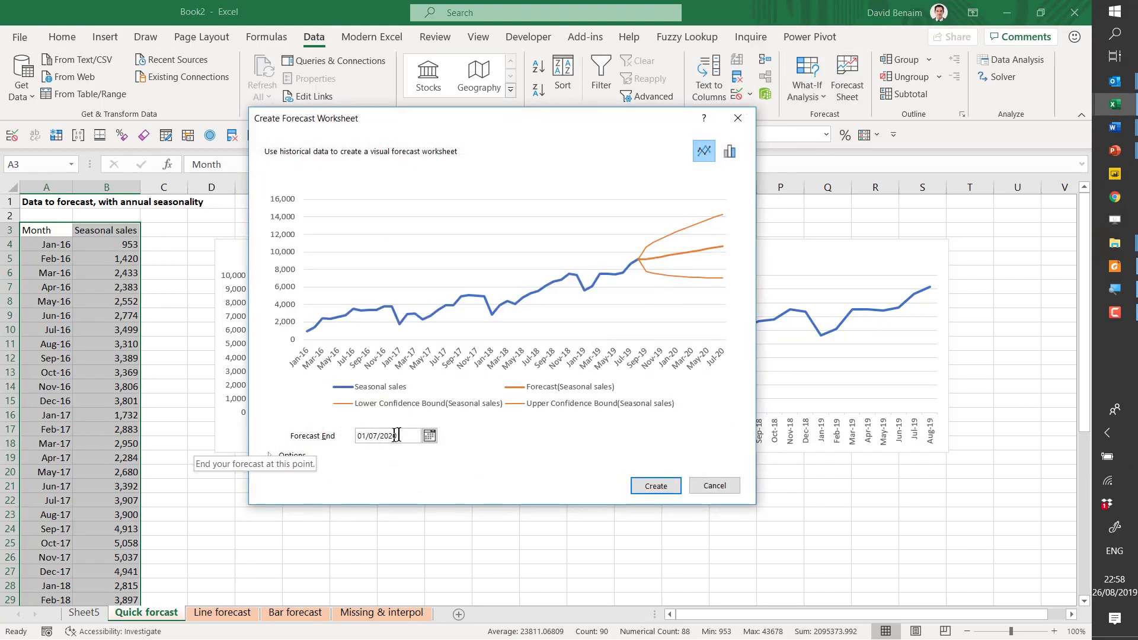
{"action": "left_click_drag", "start_coordinate": [401, 437], "coordinate": [384, 437]}
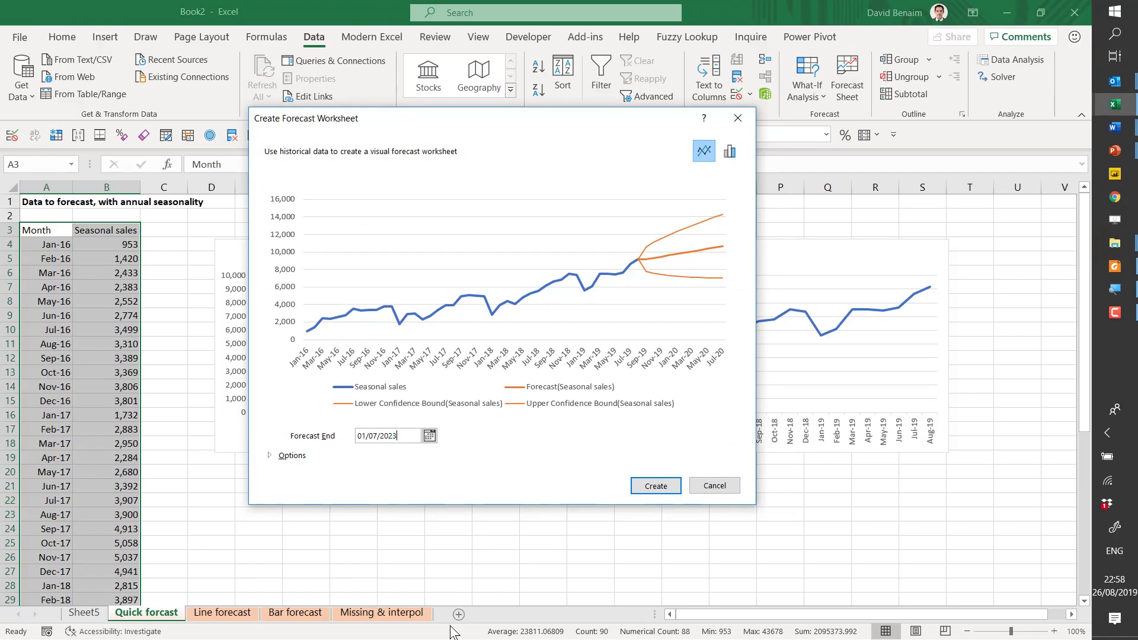
{"action": "key", "text": "Return"}
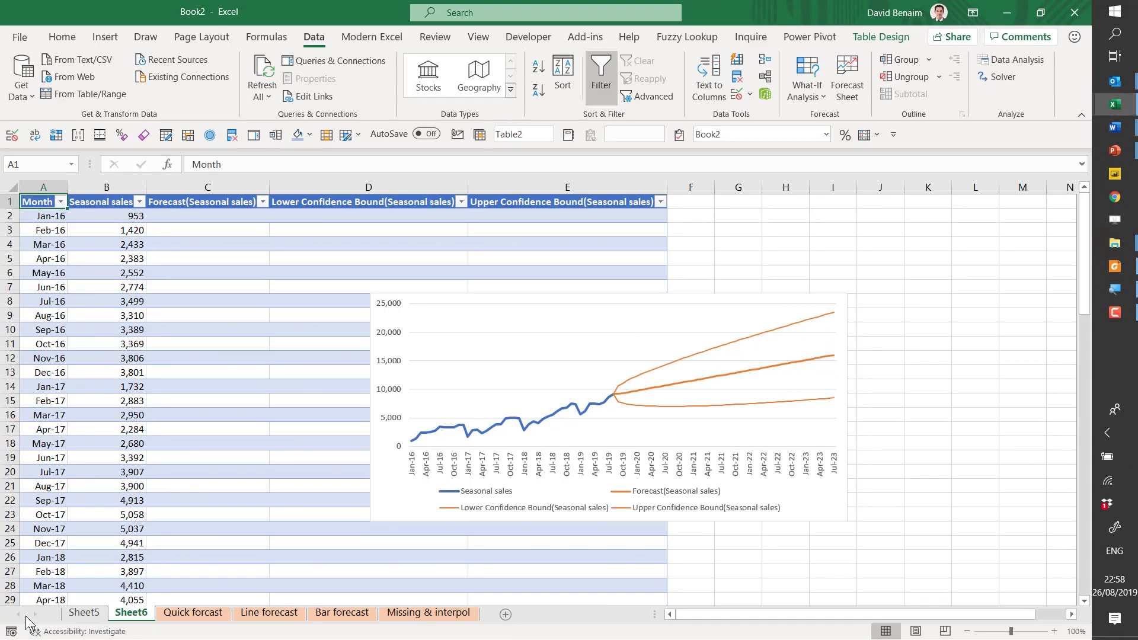
- Start another forecast worksheet from the Quick forcast data and expand its additional forecast options
{"action": "left_click", "coordinate": [97, 618]}
{"action": "left_click", "coordinate": [209, 618]}
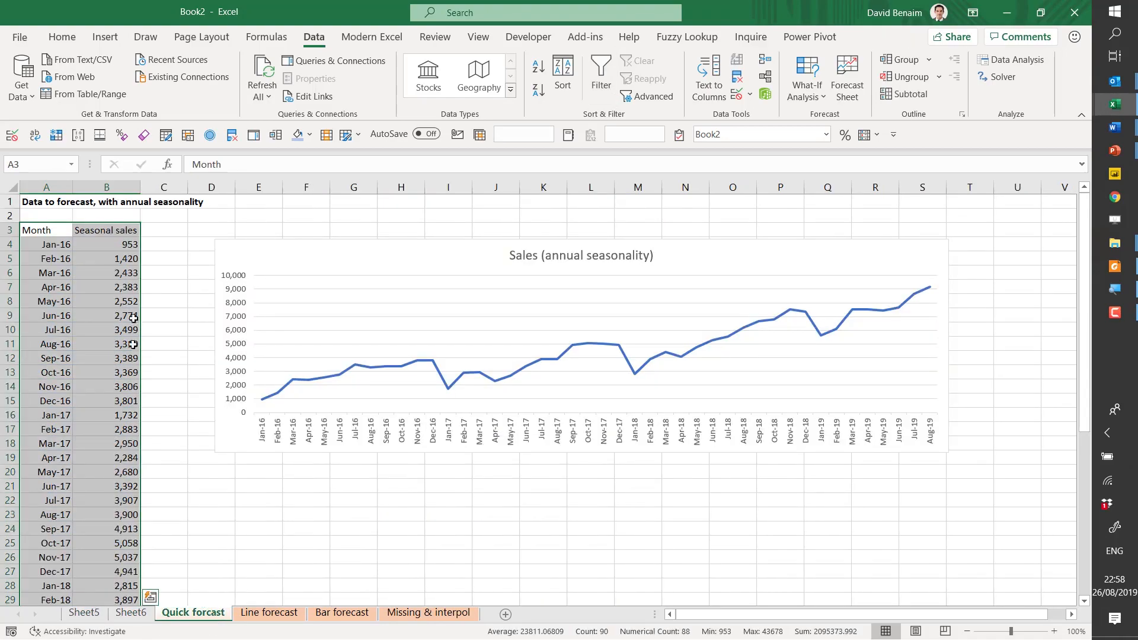
{"action": "left_click", "coordinate": [846, 83]}
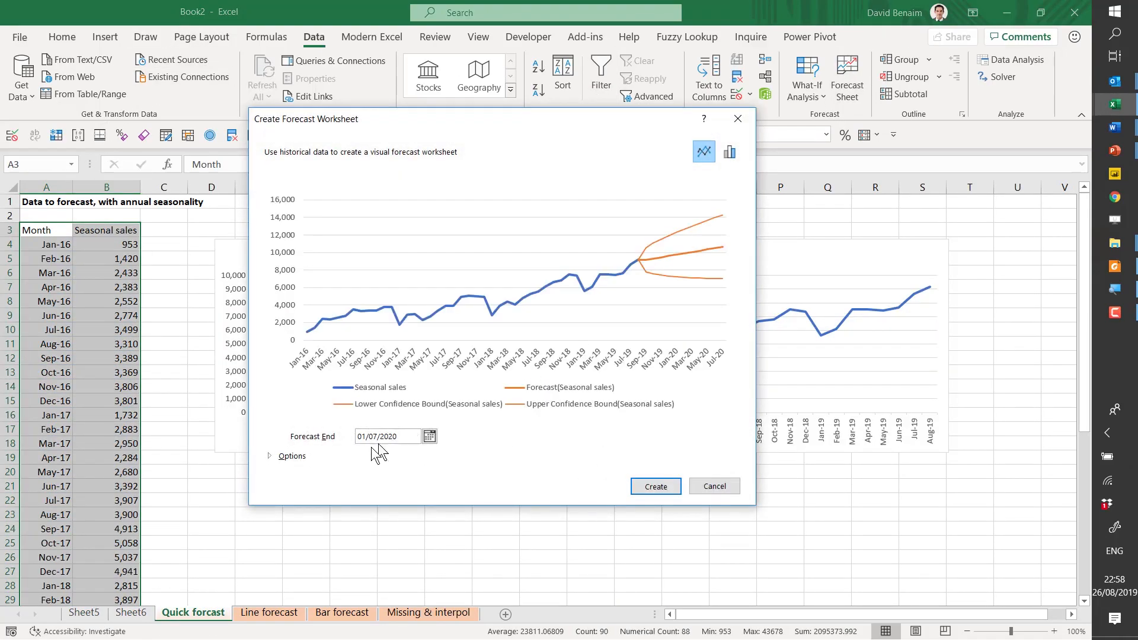
{"action": "left_click", "coordinate": [291, 460]}
{"action": "left_click_drag", "start_coordinate": [519, 118], "coordinate": [546, 35]}
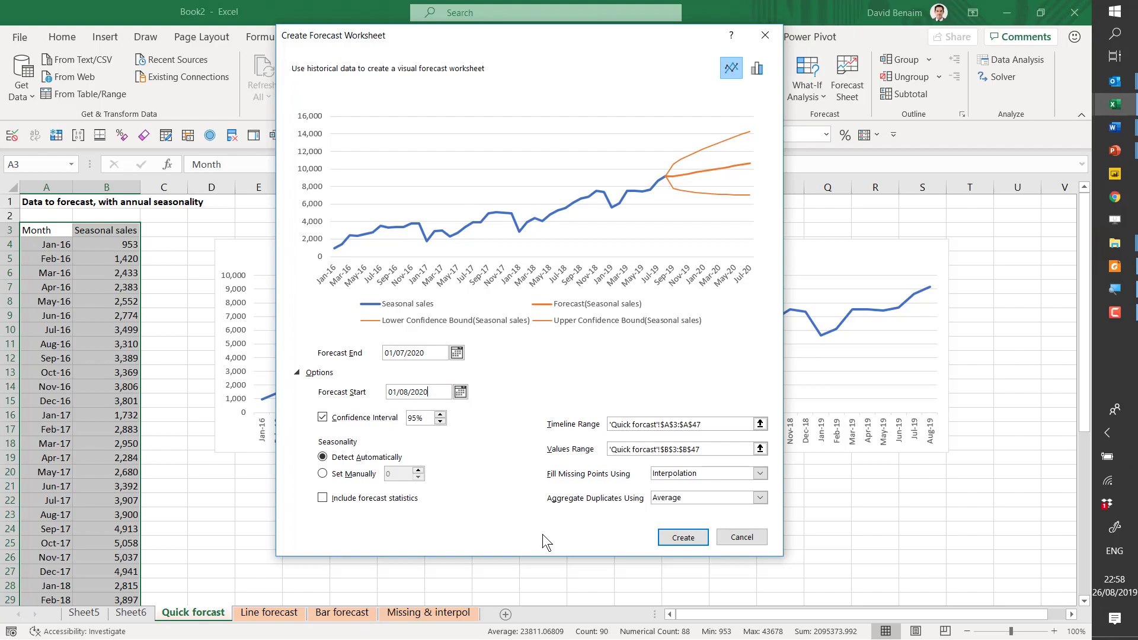
- Set the forecast start to 01/08/2019 and the confidence interval to 90%
{"action": "key", "text": "Tab"}
{"action": "left_click", "coordinate": [419, 422]}
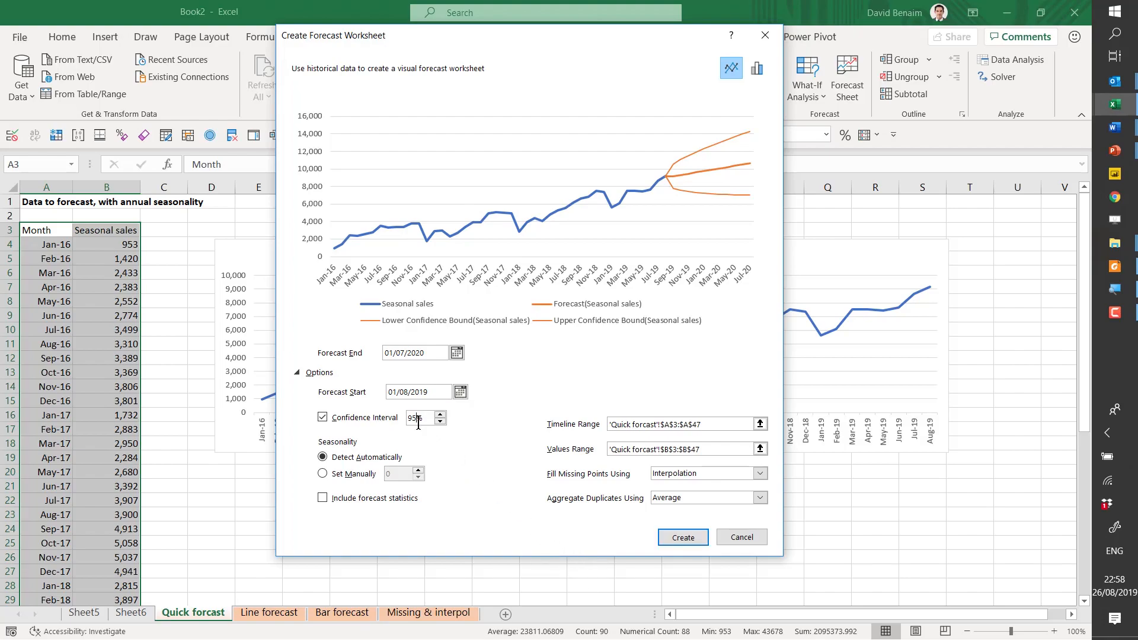
{"action": "left_click", "coordinate": [438, 387]}
{"action": "key", "text": "BackSpace"}
{"action": "type", "text": "0"}
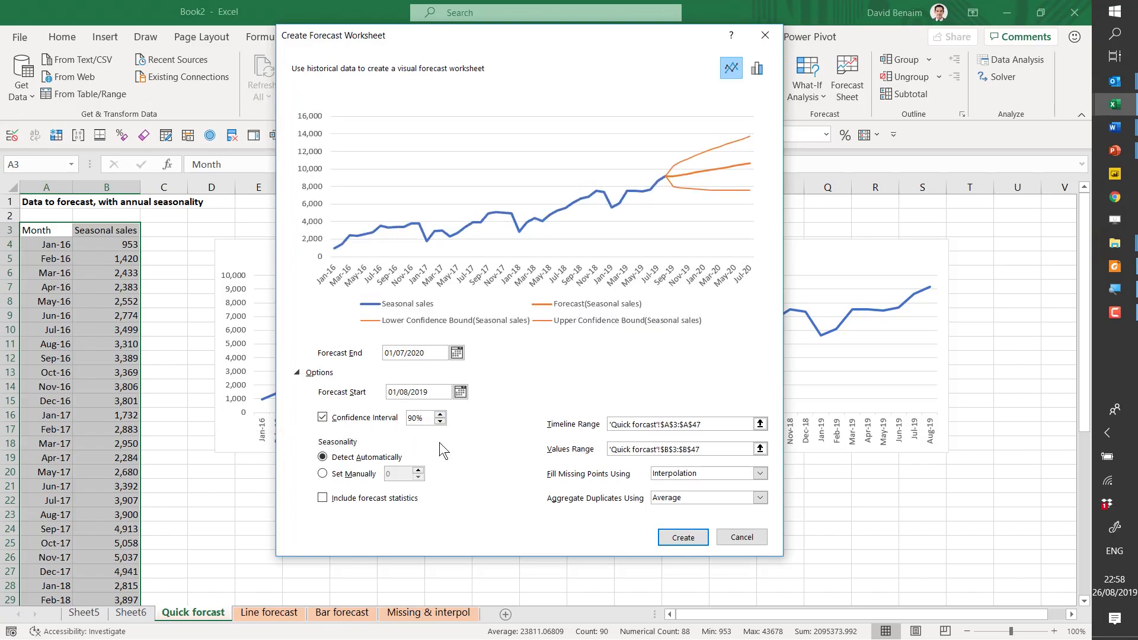
- Try a confidence interval of 99.9%, and return it to 90%
{"action": "key", "text": "BackSpace"}
{"action": "type", "text": "9.9"}
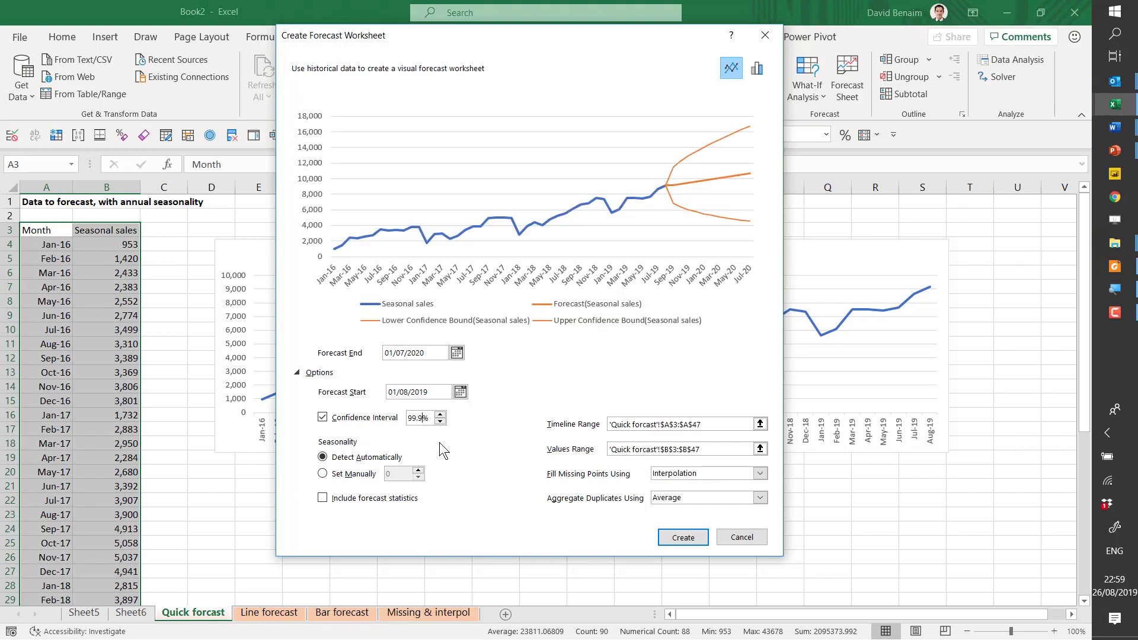
{"action": "key", "text": "BackSpace"}
{"action": "key", "text": "BackSpace"}
{"action": "key", "text": "BackSpace"}
{"action": "type", "text": "0"}
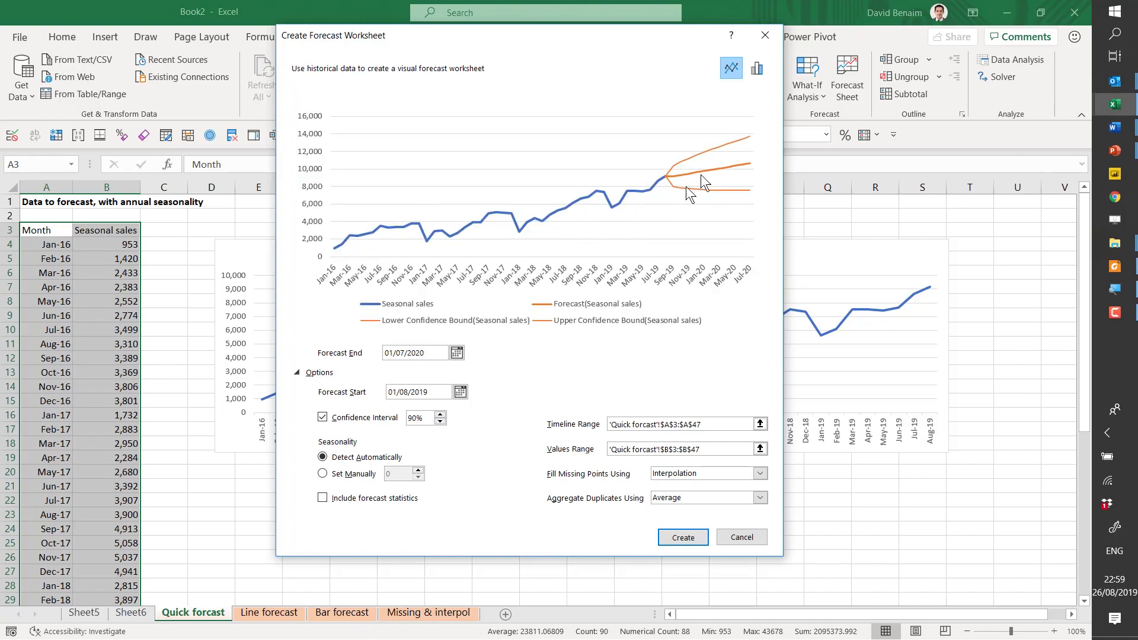
- Set the confidence interval to 95%, and turn it off and back on to compare the forecast preview
{"action": "key", "text": "BackSpace"}
{"action": "type", "text": "5"}
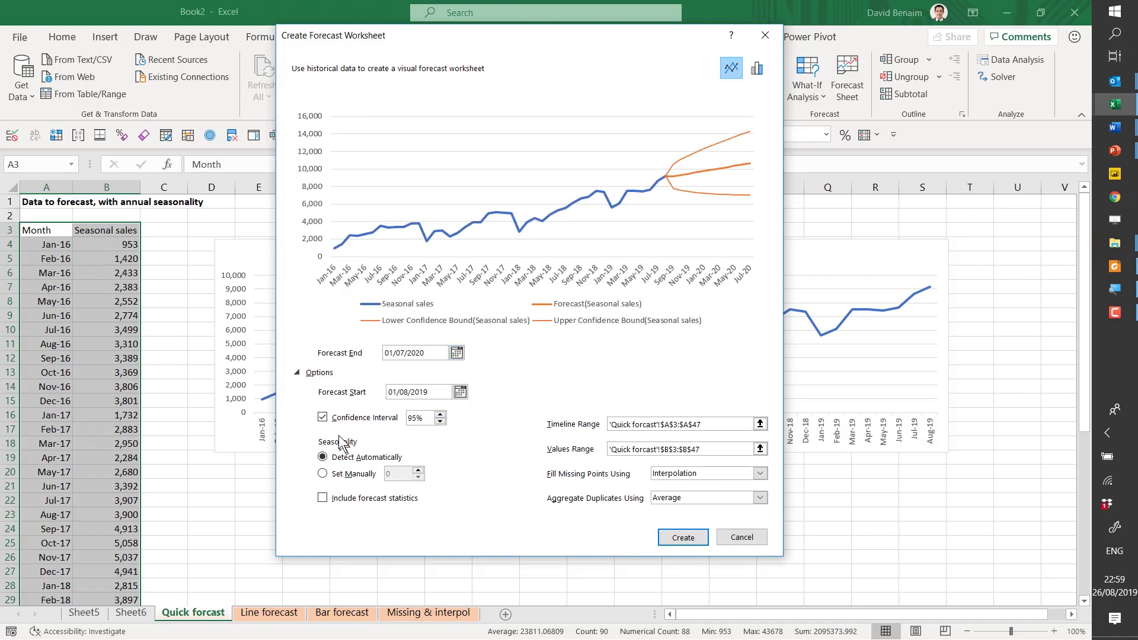
{"action": "left_click", "coordinate": [322, 418]}
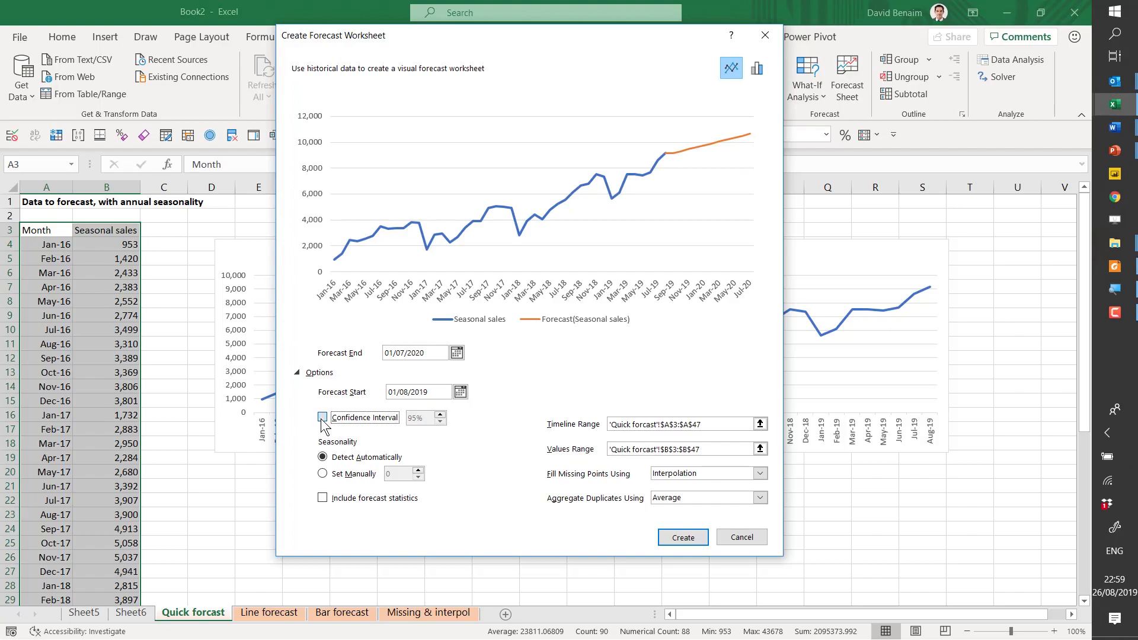
{"action": "left_click", "coordinate": [322, 418]}
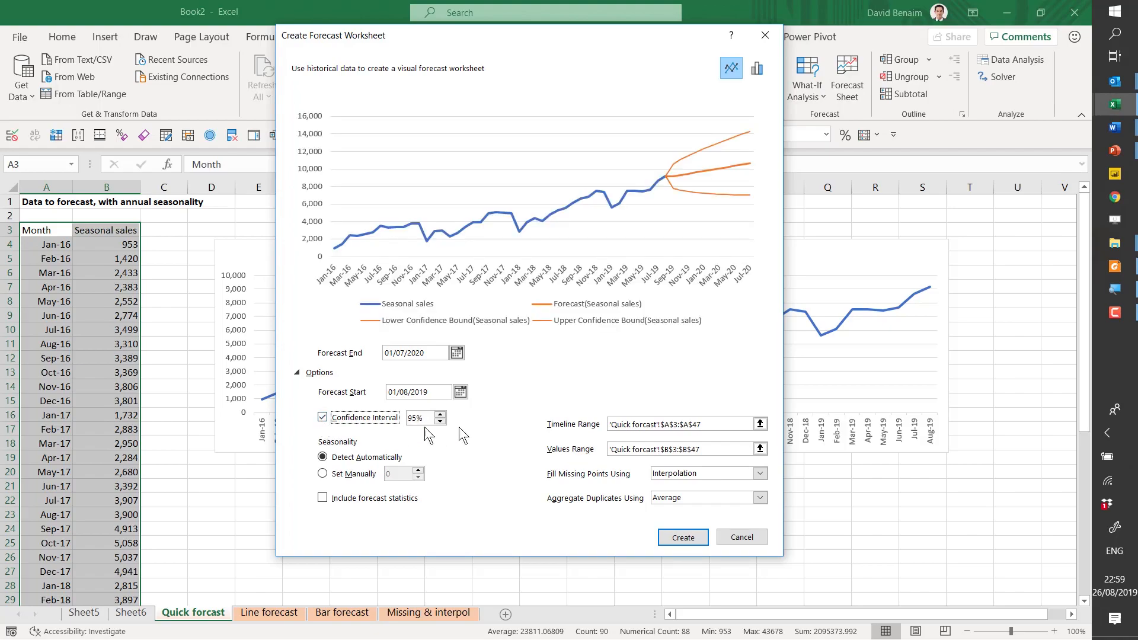
- Check the source ranges for the timeline and values, and set the seasonality manually to 12
{"action": "left_click", "coordinate": [636, 425]}
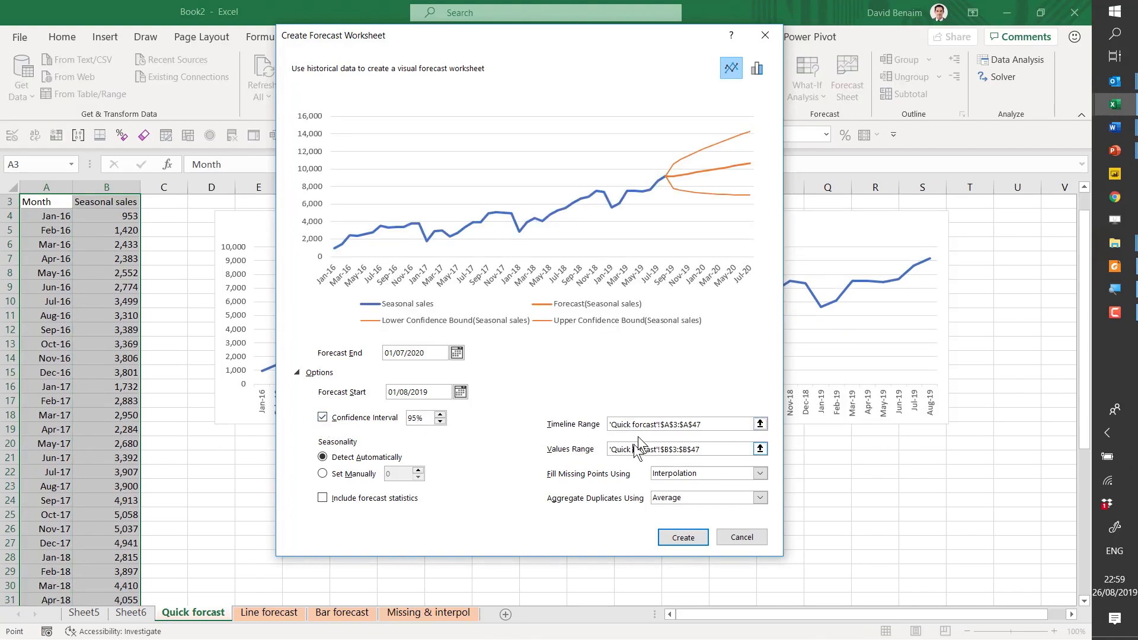
{"action": "left_click", "coordinate": [630, 449]}
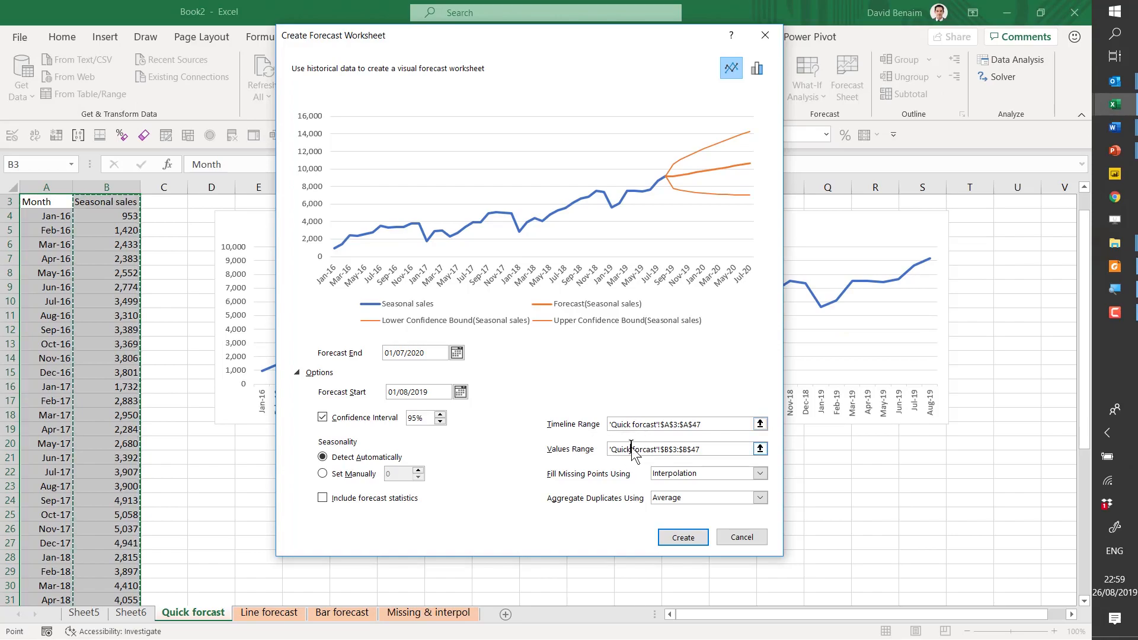
{"action": "left_click", "coordinate": [323, 475]}
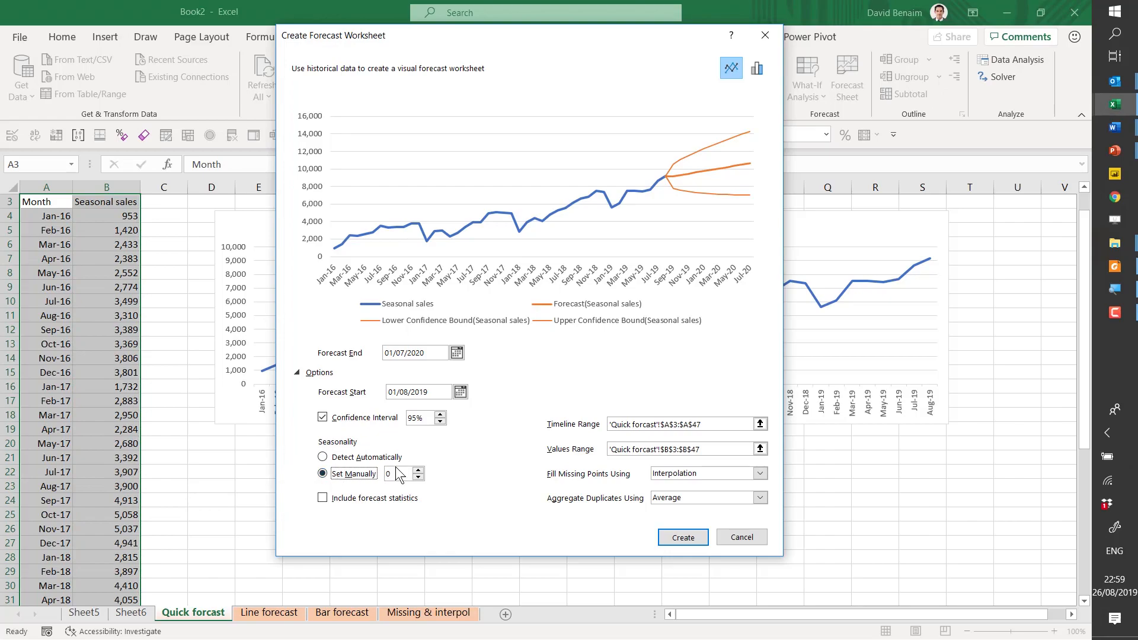
{"action": "left_click_drag", "start_coordinate": [399, 474], "coordinate": [382, 474]}
{"action": "type", "text": "12"}
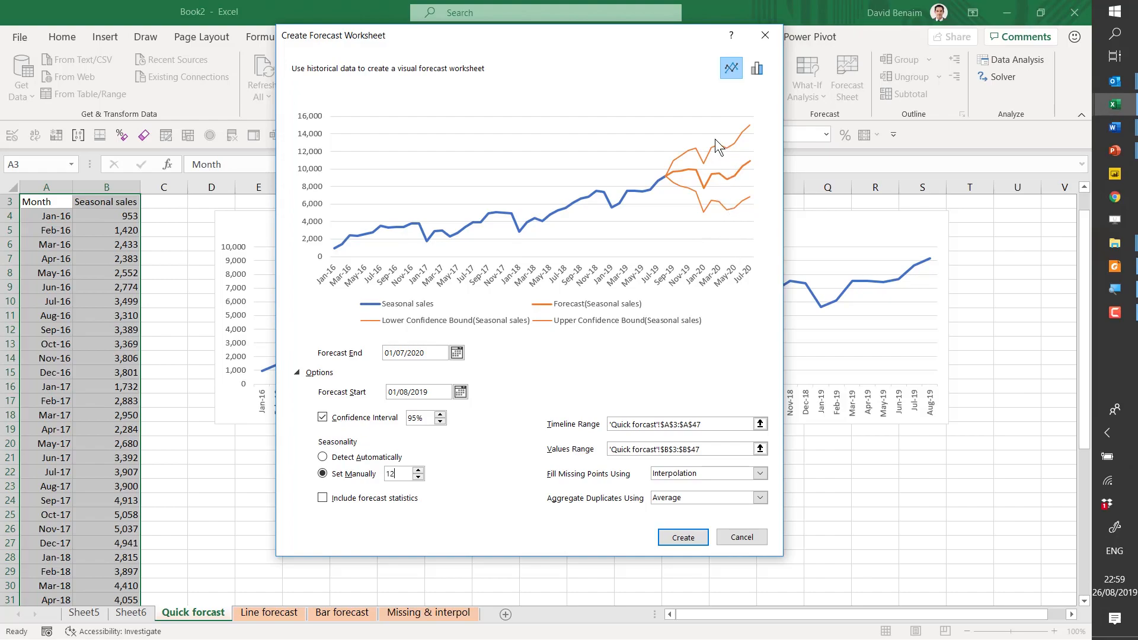
- Try manual seasonality values of 24 and 6 in the forecast preview
{"action": "double_click", "coordinate": [394, 473]}
{"action": "type", "text": "24"}
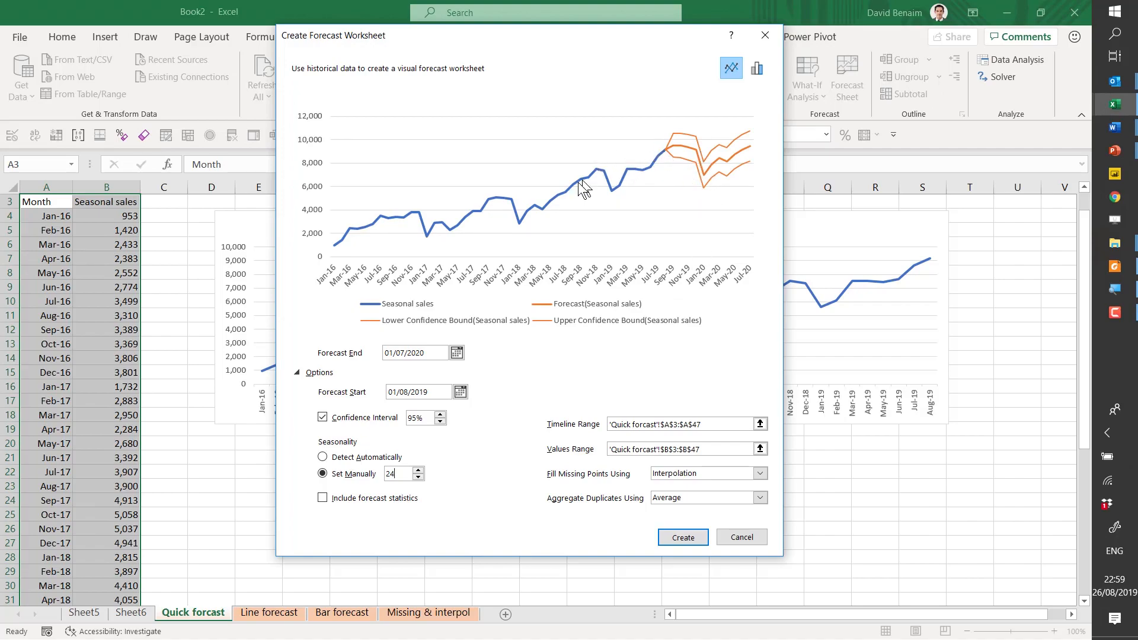
{"action": "double_click", "coordinate": [391, 473]}
{"action": "type", "text": "6"}
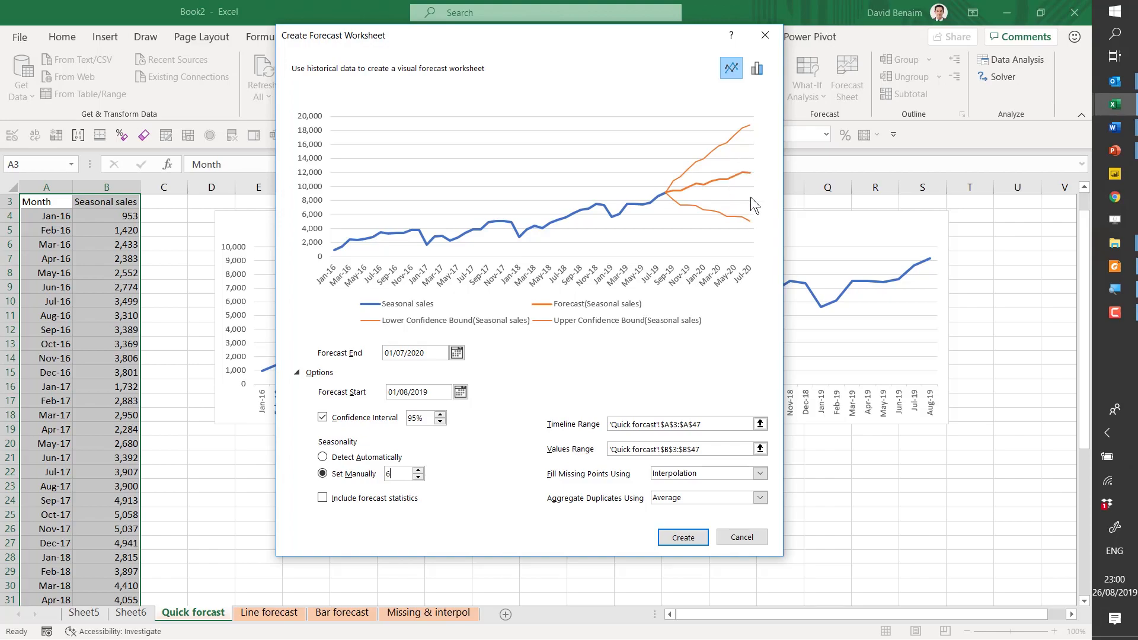
- Create the forecast sheet with manual seasonality of 12 and forecast statistics included
{"action": "type", "text": "12"}
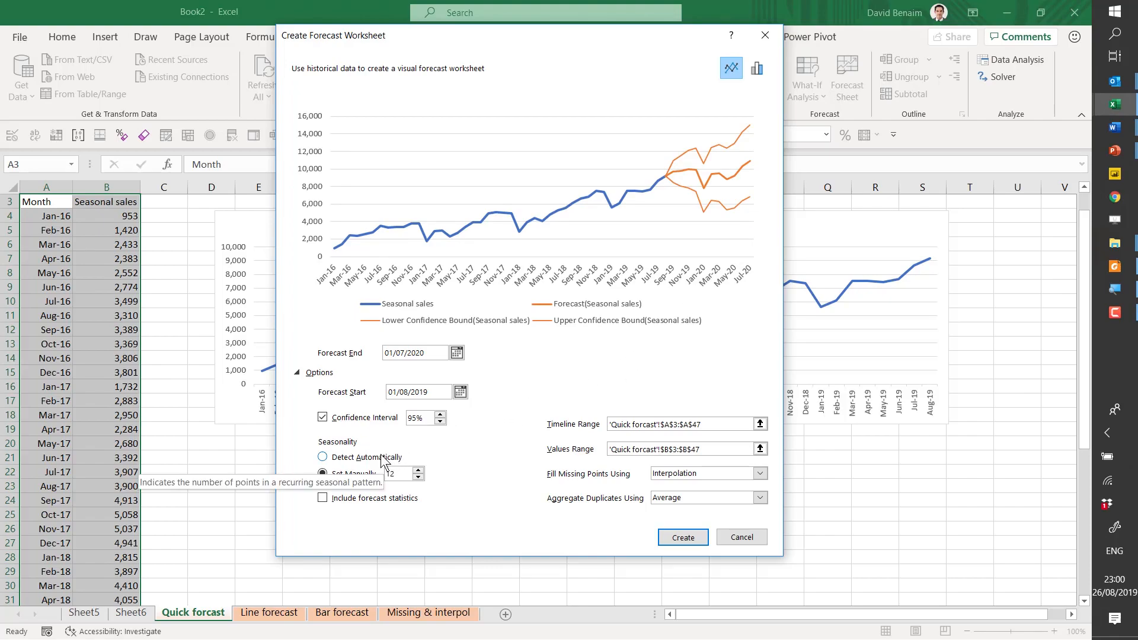
{"action": "left_click", "coordinate": [321, 500]}
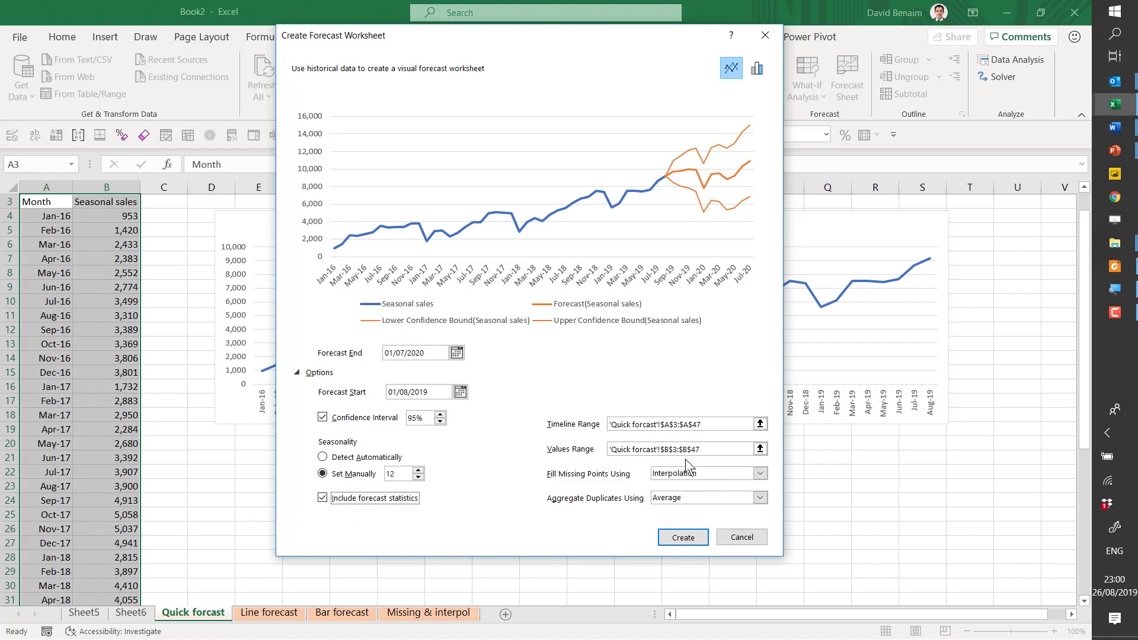
{"action": "left_click", "coordinate": [684, 536]}
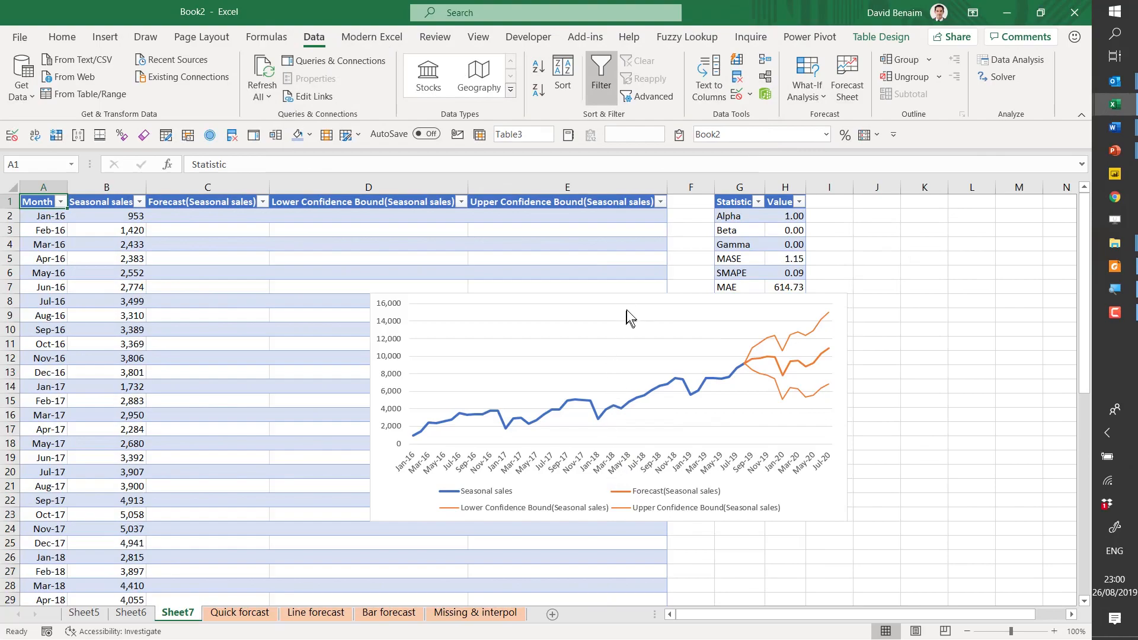
- Move the forecast chart down and to the left so it clears the forecast statistics table
{"action": "left_click", "coordinate": [630, 306]}
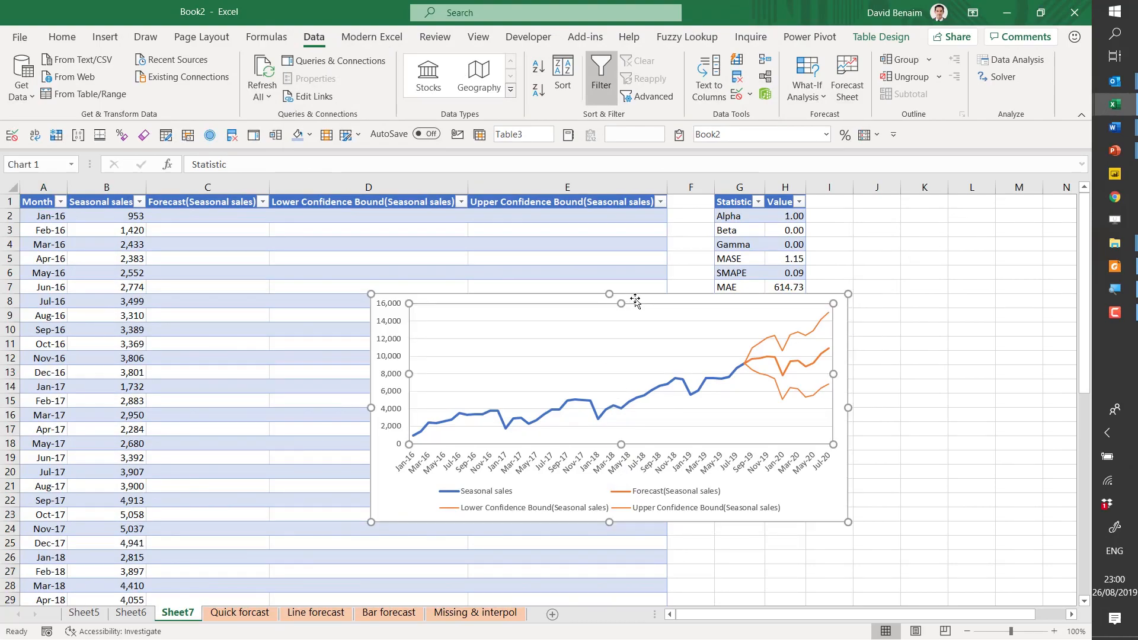
{"action": "left_click_drag", "start_coordinate": [645, 298], "coordinate": [475, 365]}
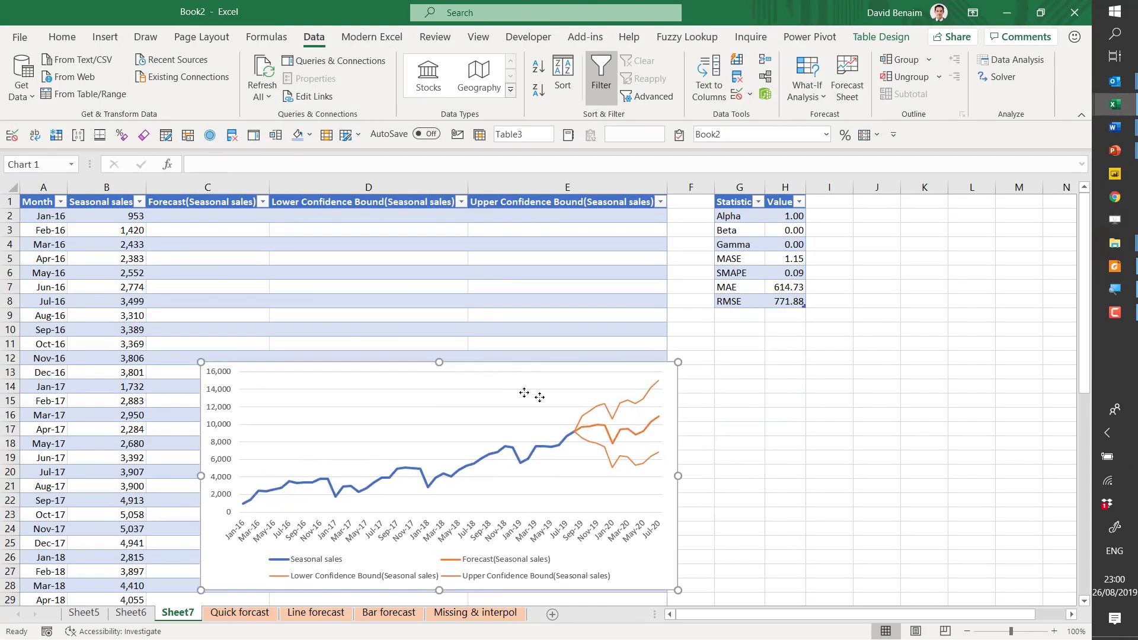
- Inspect the upper confidence bound, forecast and lower confidence bound series in the forecast chart
{"action": "left_click", "coordinate": [612, 420]}
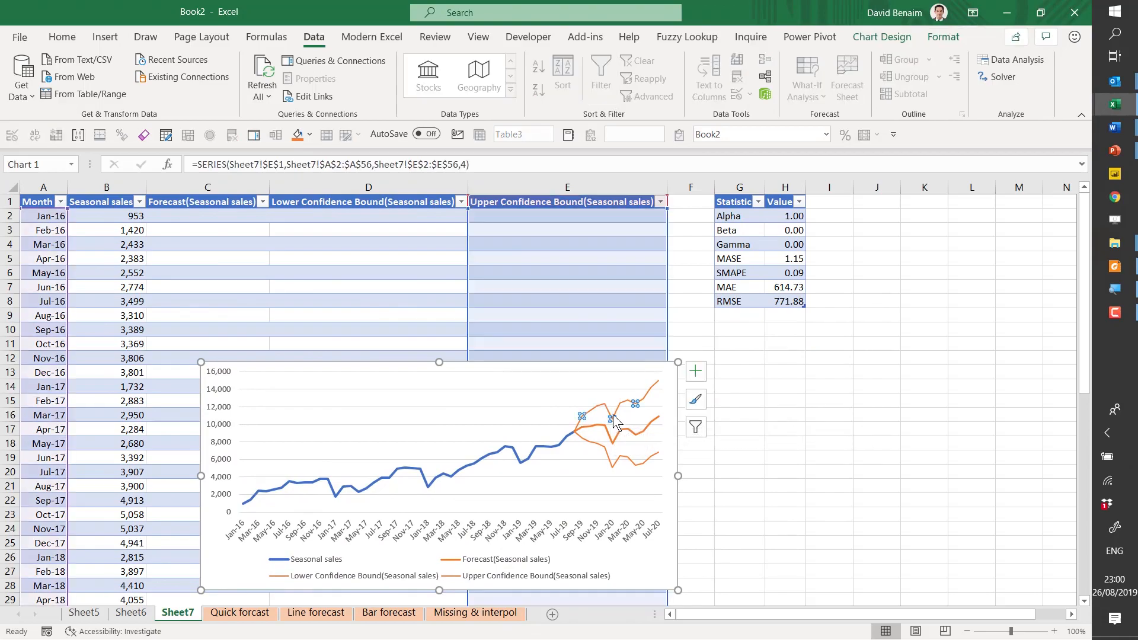
{"action": "left_click", "coordinate": [614, 445]}
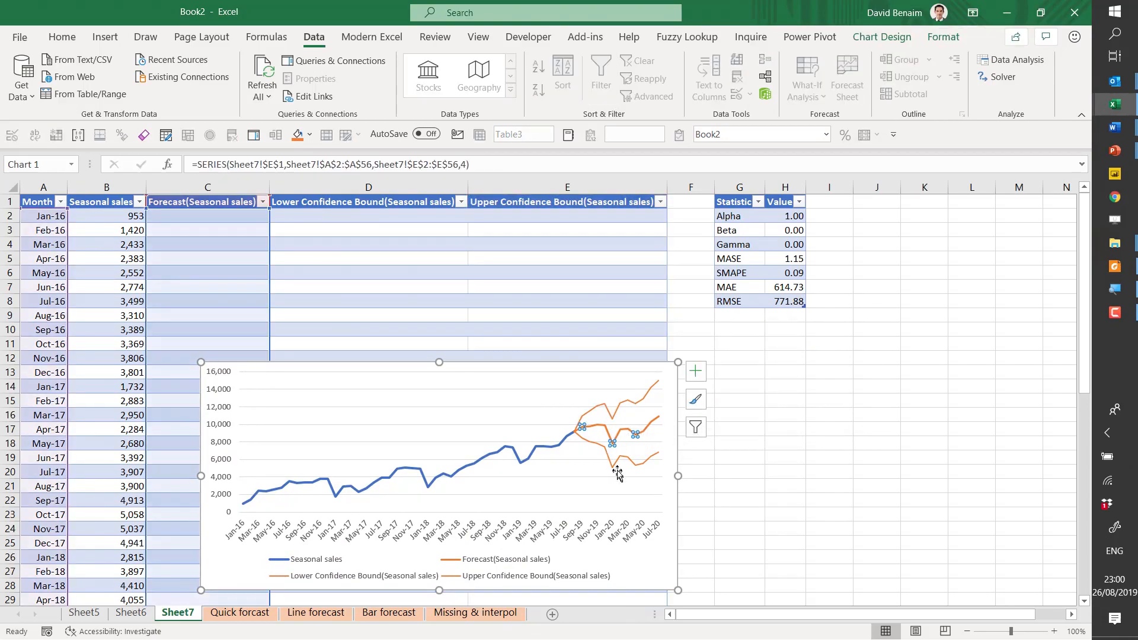
{"action": "left_click", "coordinate": [599, 456]}
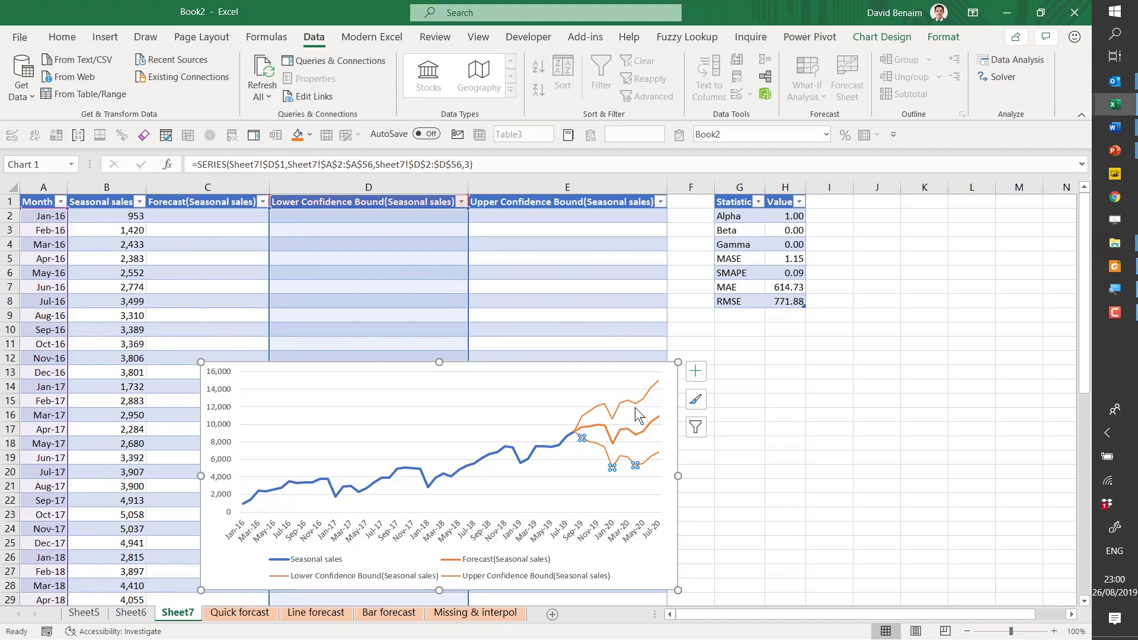
{"action": "mouse_move", "coordinate": [635, 407]}
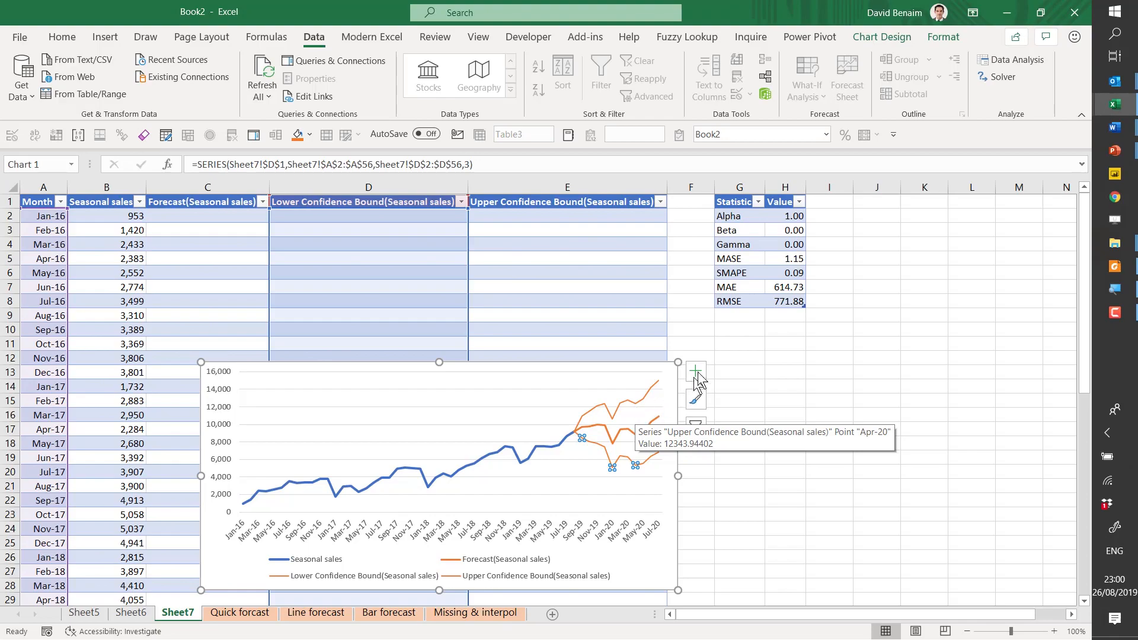
- Check the entries in the forecast statistics table, from Alpha, Beta and Gamma to the MASE, SMAPE and MAE error measures
{"action": "left_click", "coordinate": [787, 246]}
{"action": "left_click", "coordinate": [784, 220]}
{"action": "left_click", "coordinate": [786, 235]}
{"action": "left_click", "coordinate": [786, 256]}
{"action": "left_click", "coordinate": [782, 273]}
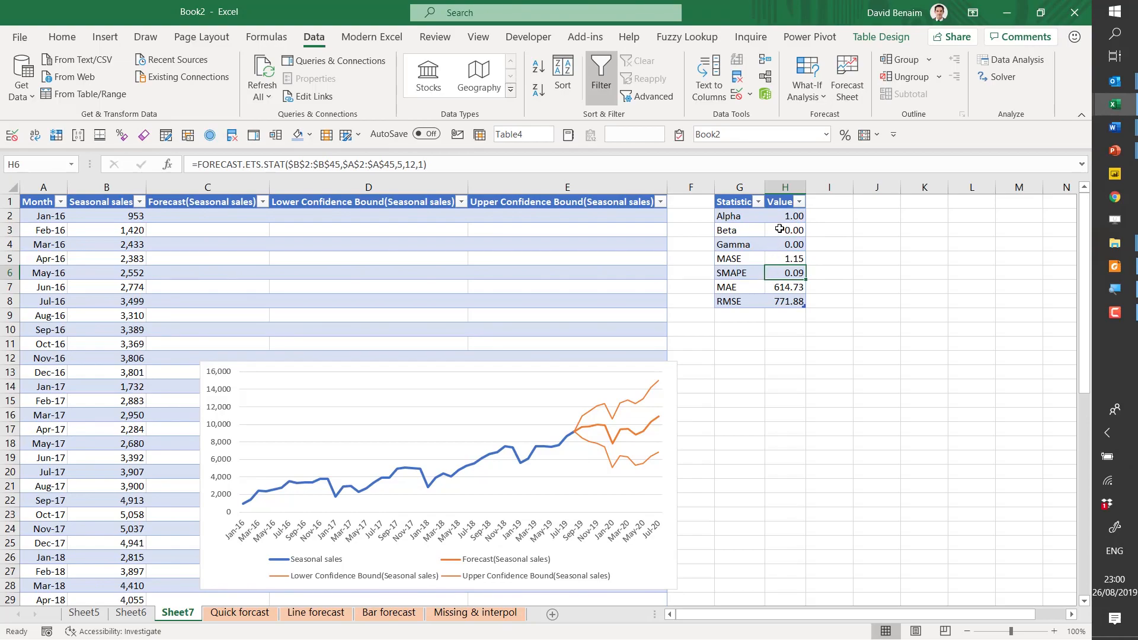
{"action": "left_click", "coordinate": [749, 260]}
{"action": "left_click", "coordinate": [746, 287]}
{"action": "left_click", "coordinate": [750, 230]}
{"action": "left_click", "coordinate": [748, 249]}
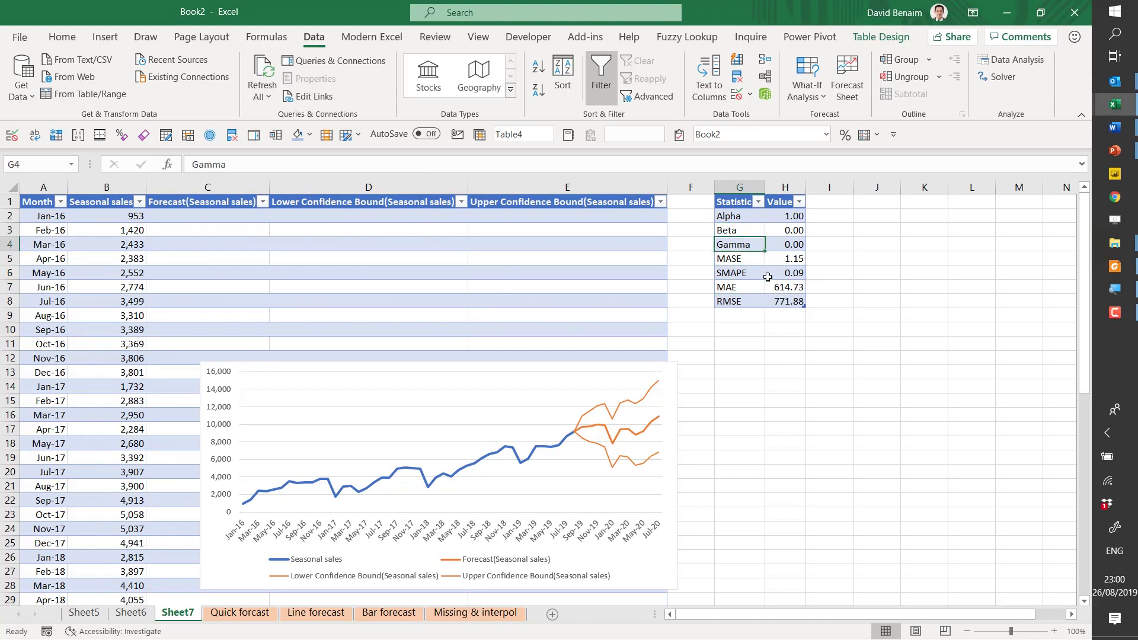
- Examine the FORECAST.ETS.STAT formula behind the RMSE value without changing it
{"action": "key", "text": "Right"}
{"action": "key", "text": "Down"}
{"action": "key", "text": "Down"}
{"action": "key", "text": "Down"}
{"action": "key", "text": "Down"}
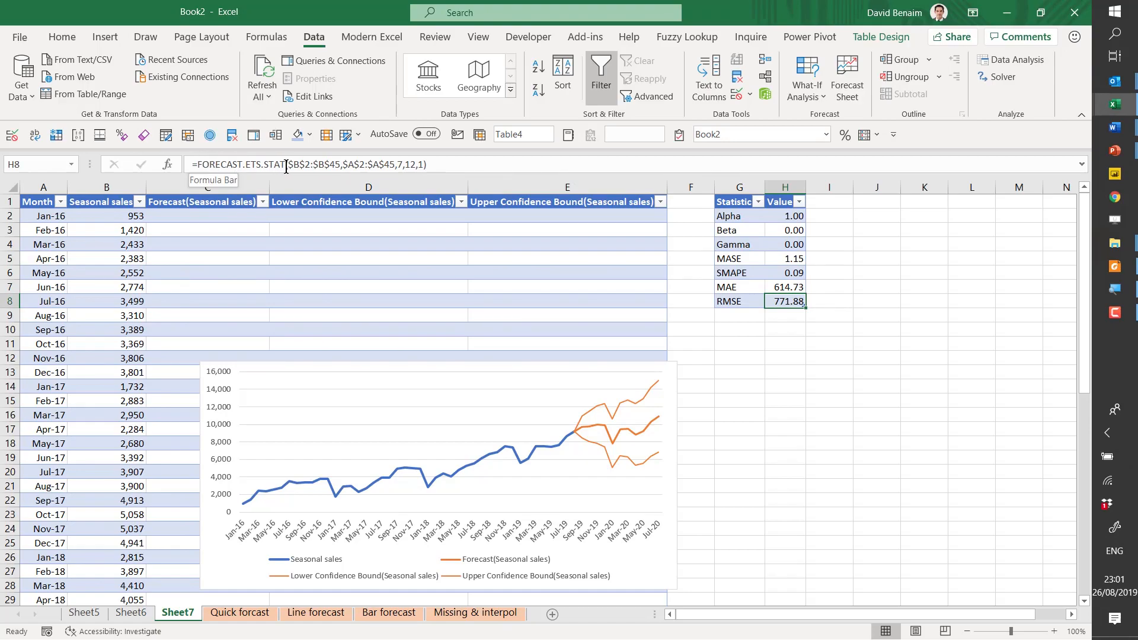
{"action": "left_click_drag", "start_coordinate": [286, 167], "coordinate": [197, 164]}
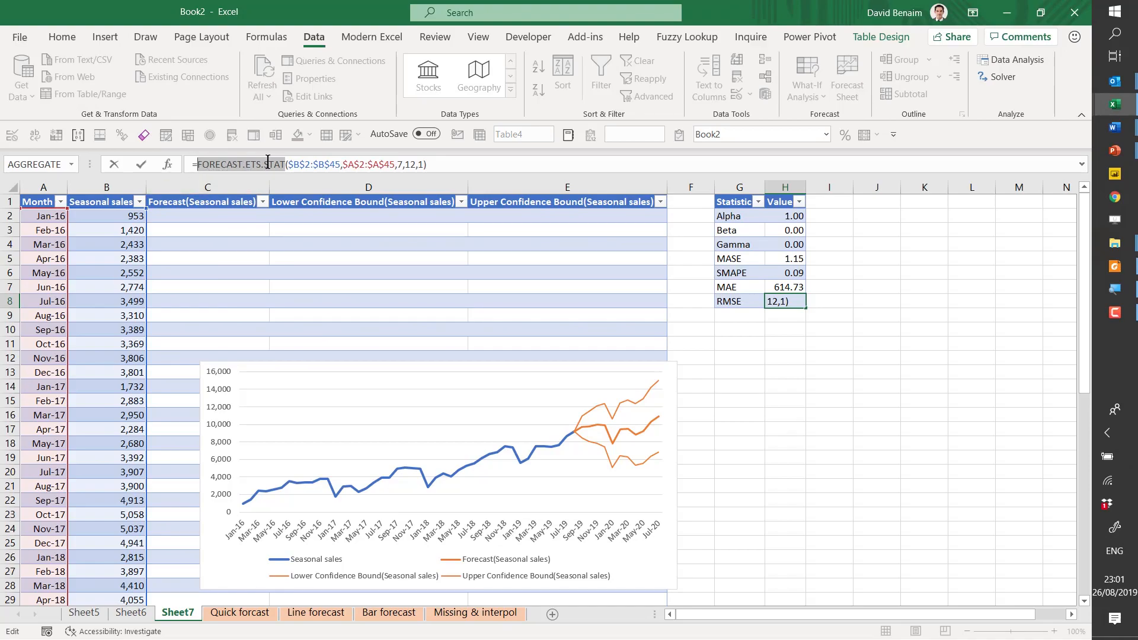
{"action": "key", "text": "Escape"}
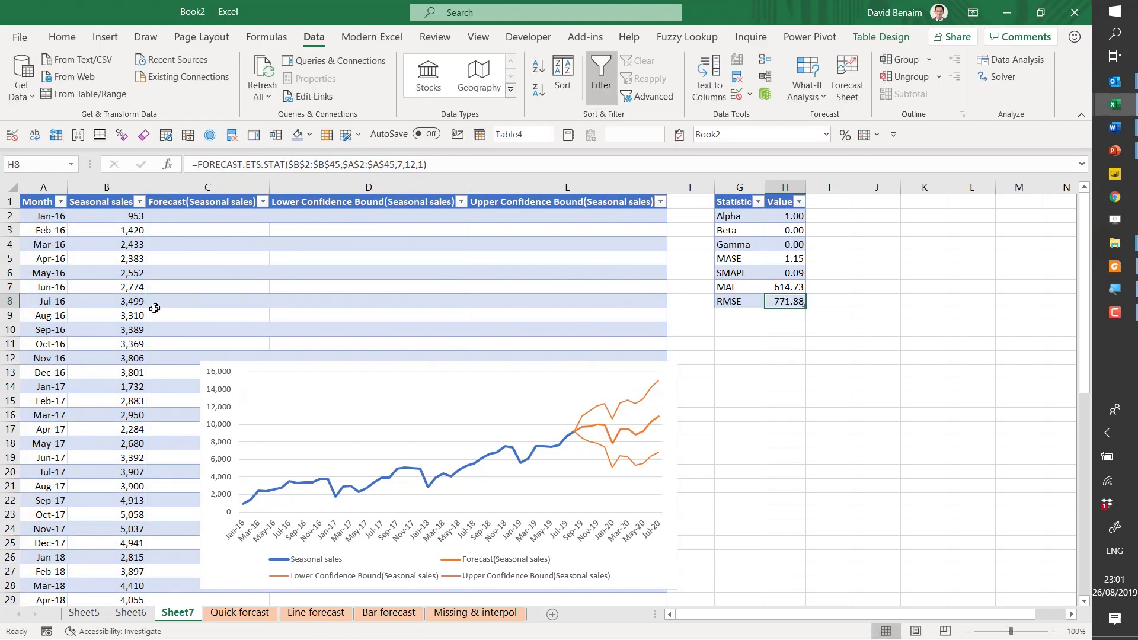
- Find the Aug-19 row, where the forecast and confidence bound columns begin, and examine its values
{"action": "left_click", "coordinate": [121, 315]}
{"action": "left_click", "coordinate": [192, 326]}
{"action": "key", "text": "ctrl+Down"}
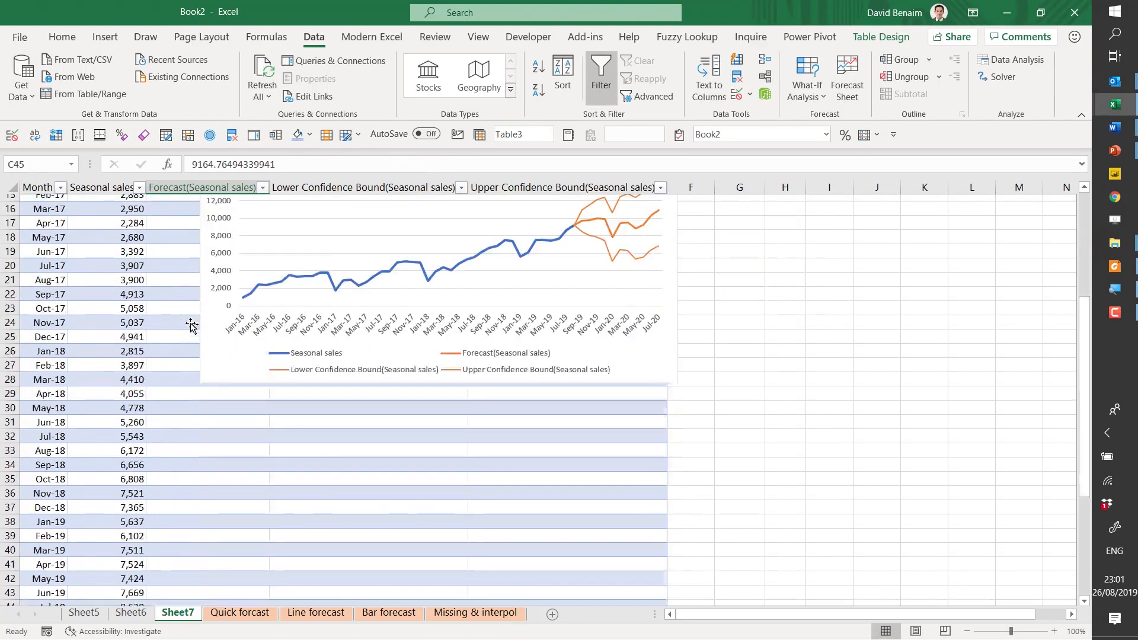
{"action": "key", "text": "Left"}
{"action": "key", "text": "Left"}
{"action": "key", "text": "shift+Right"}
{"action": "key", "text": "shift+Right"}
{"action": "key", "text": "shift+Right"}
{"action": "key", "text": "shift+Right"}
{"action": "key", "text": "shift+Right"}
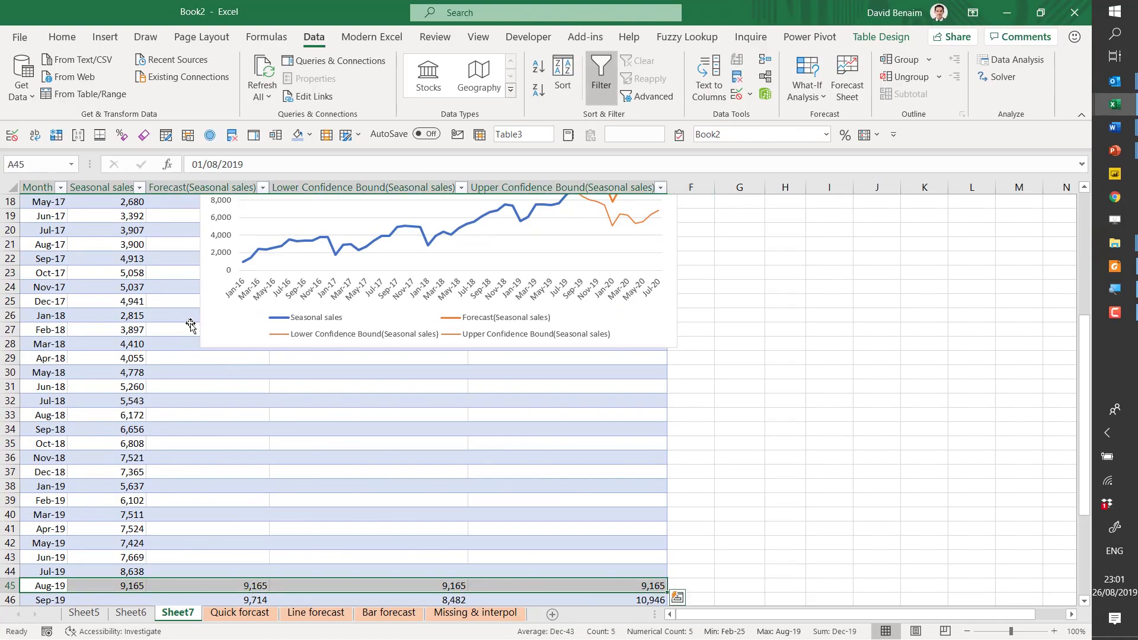
{"action": "left_click", "coordinate": [185, 584]}
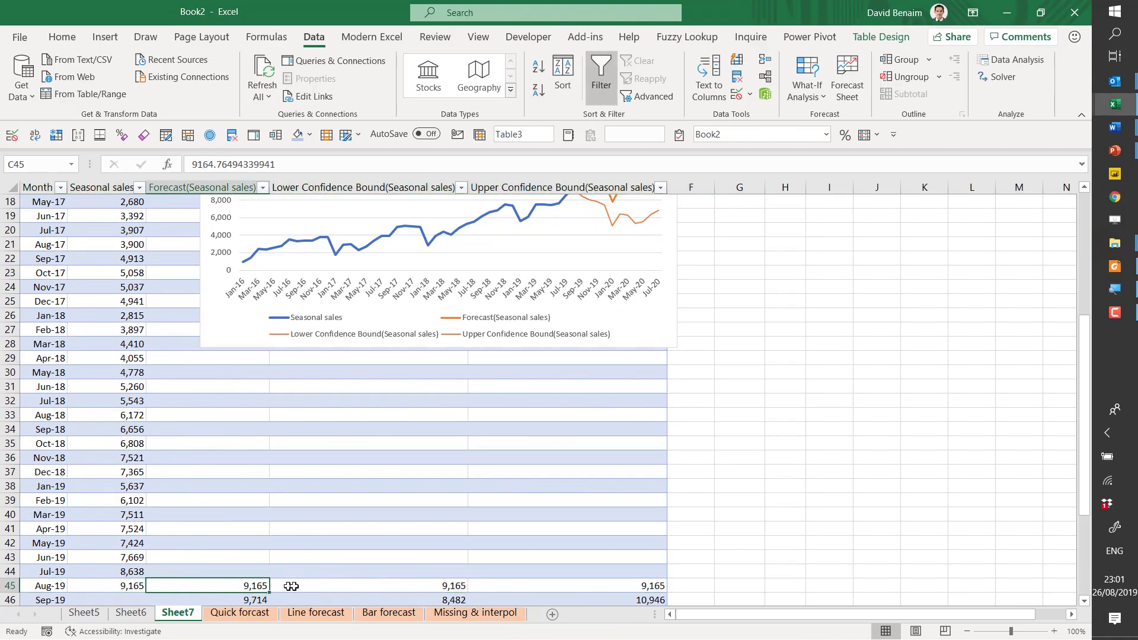
- Examine the FORECAST.ETS formula and its arguments in the Sep-19 forecast cell
{"action": "left_click", "coordinate": [237, 601]}
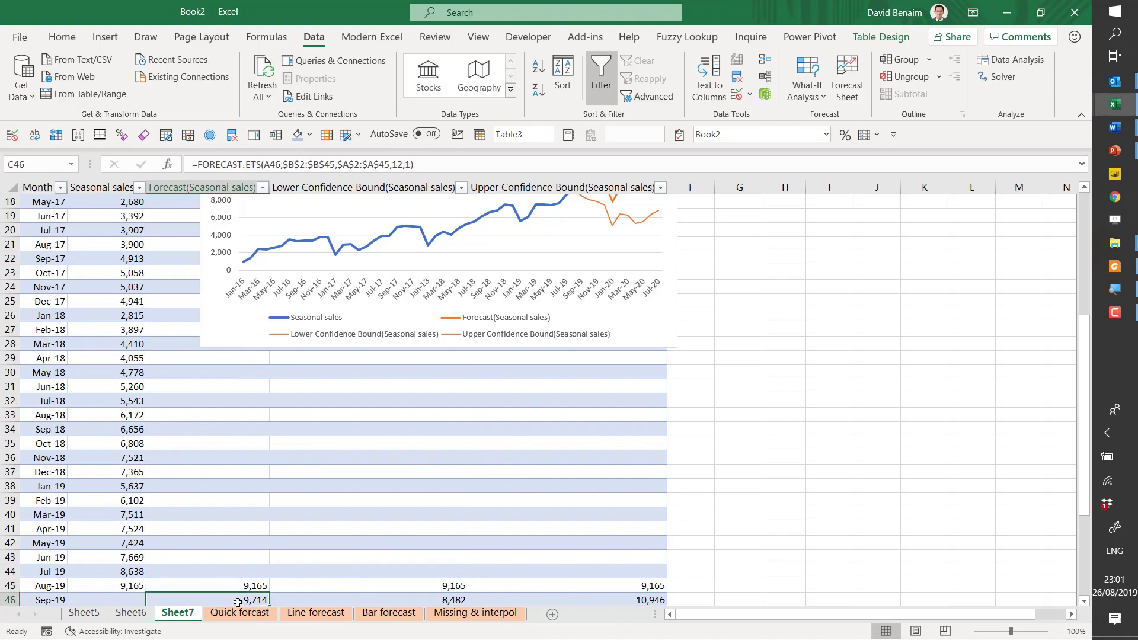
{"action": "scroll", "coordinate": [237, 603], "scroll_direction": "down", "scroll_amount": 1}
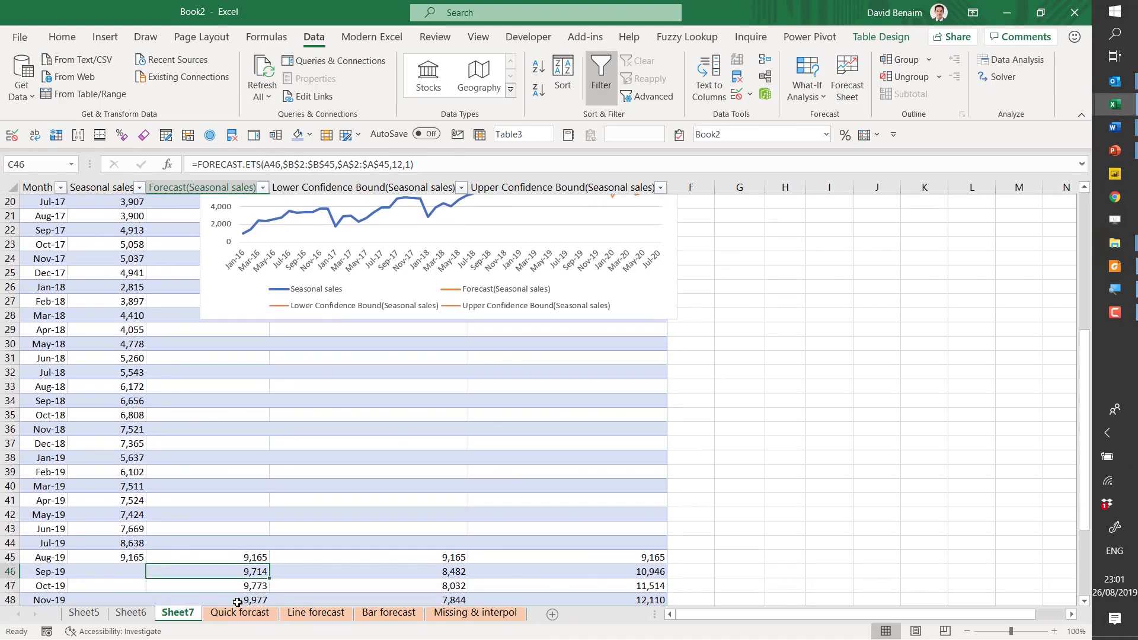
{"action": "left_click", "coordinate": [281, 164]}
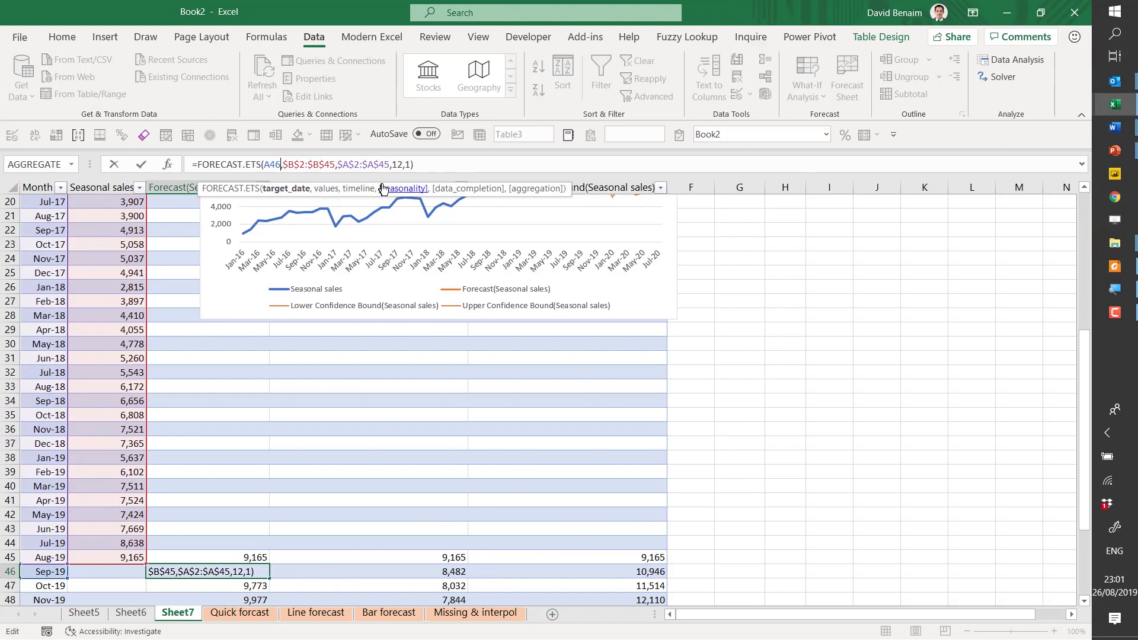
- Examine the FORECAST.ETS.CONFINT formulas in the Sep-19 lower and upper confidence bound cells, leaving them unchanged
{"action": "left_click", "coordinate": [419, 571]}
{"action": "left_click", "coordinate": [234, 166]}
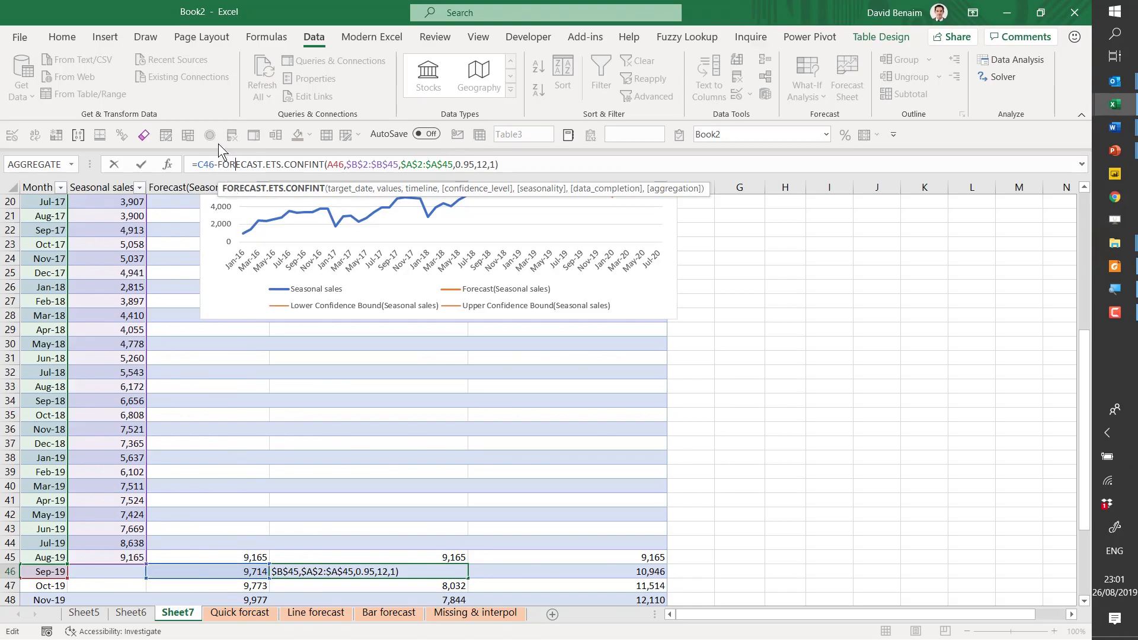
{"action": "left_click", "coordinate": [596, 569]}
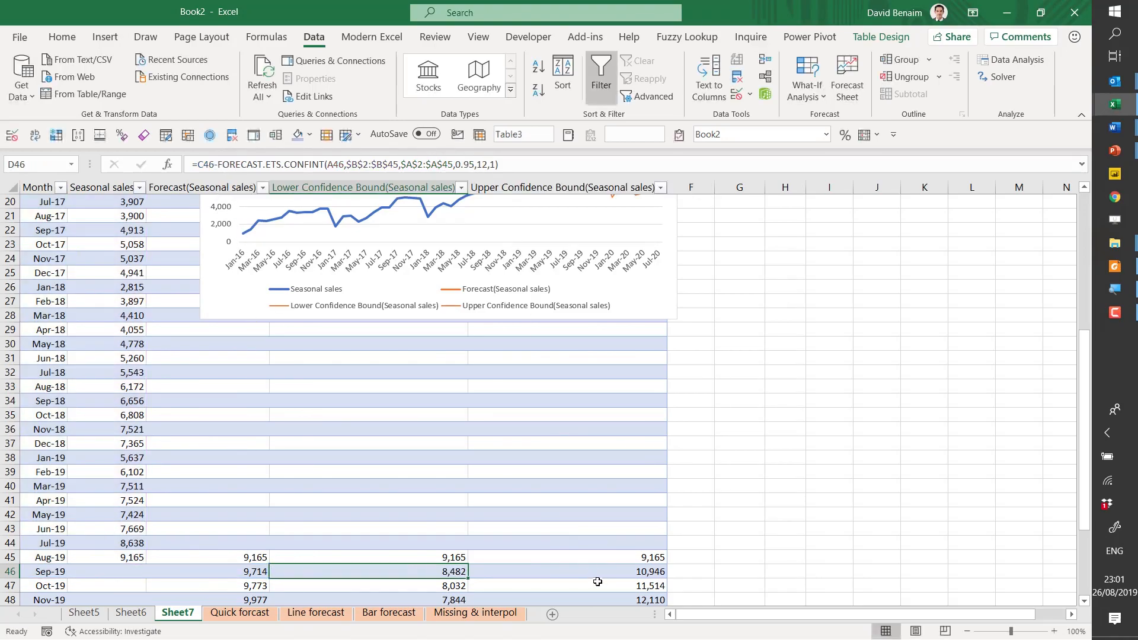
{"action": "left_click", "coordinate": [335, 163]}
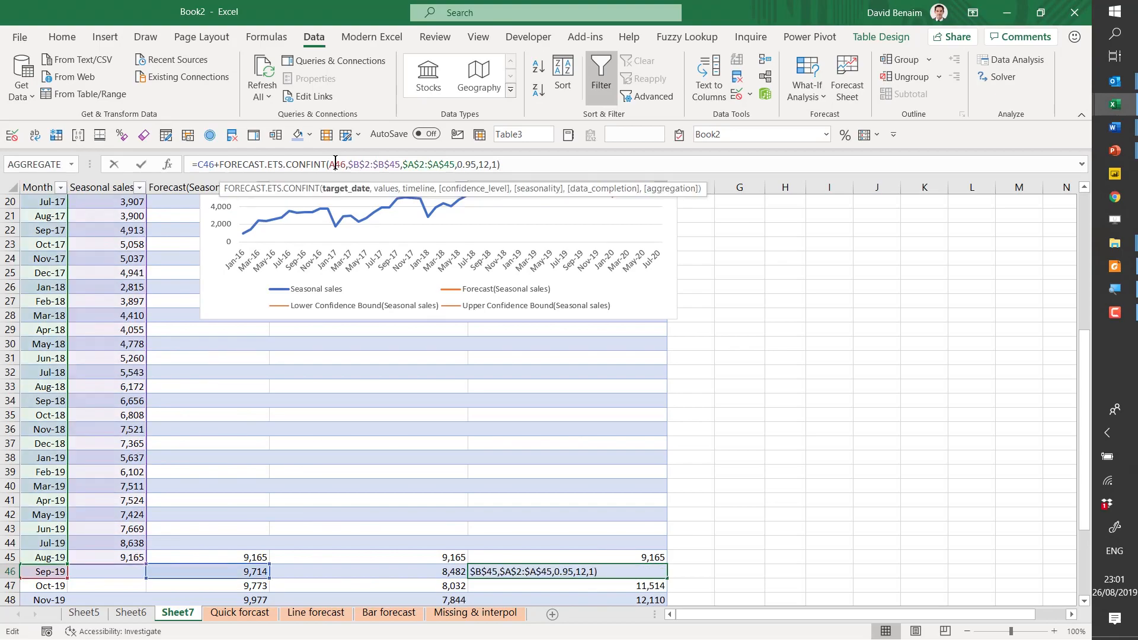
{"action": "key", "text": "Escape"}
{"action": "scroll", "coordinate": [911, 335], "scroll_direction": "up", "scroll_amount": 6}
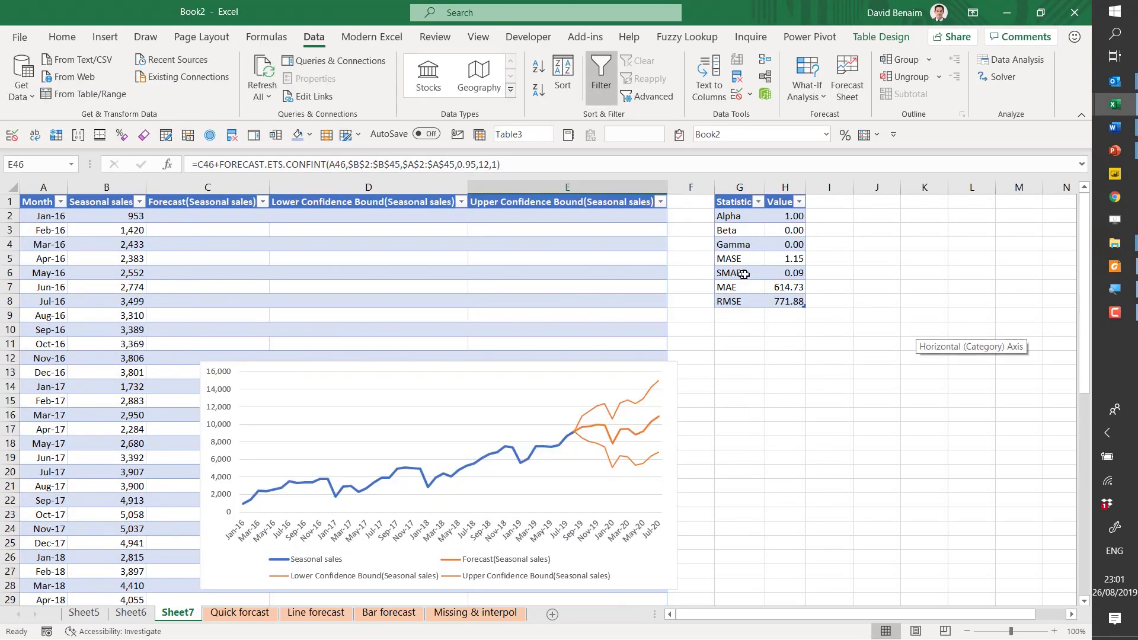
- Browse the suggested functions for "=forec" in empty cell G16, including FORECAST.ETS.SEASONALITY, and discard the entry
{"action": "left_click", "coordinate": [757, 412]}
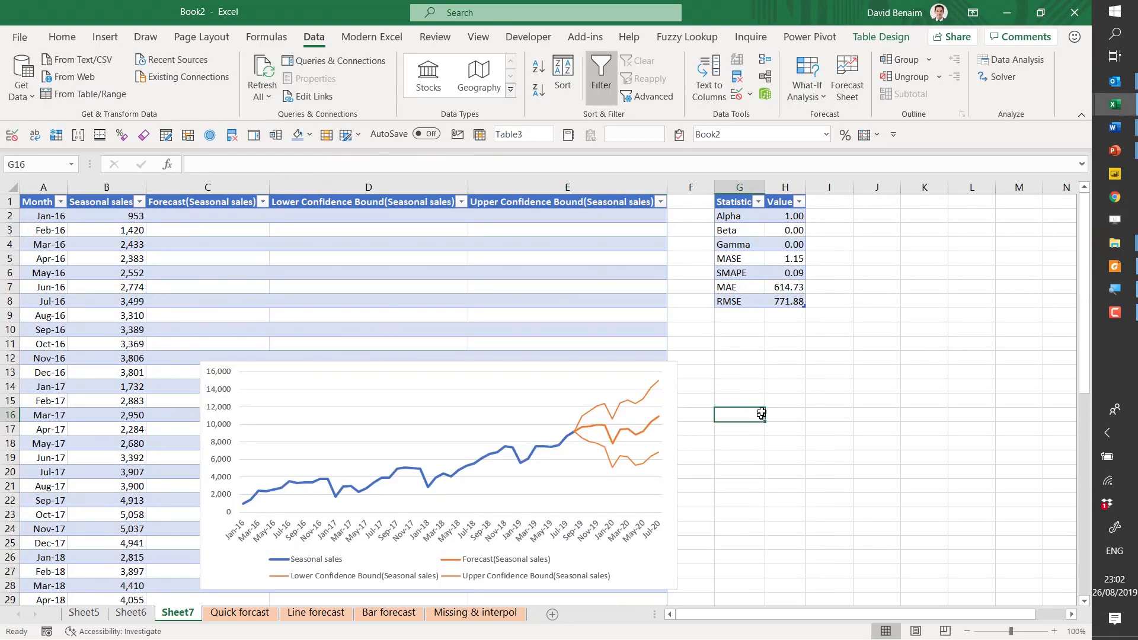
{"action": "type", "text": "=forec"}
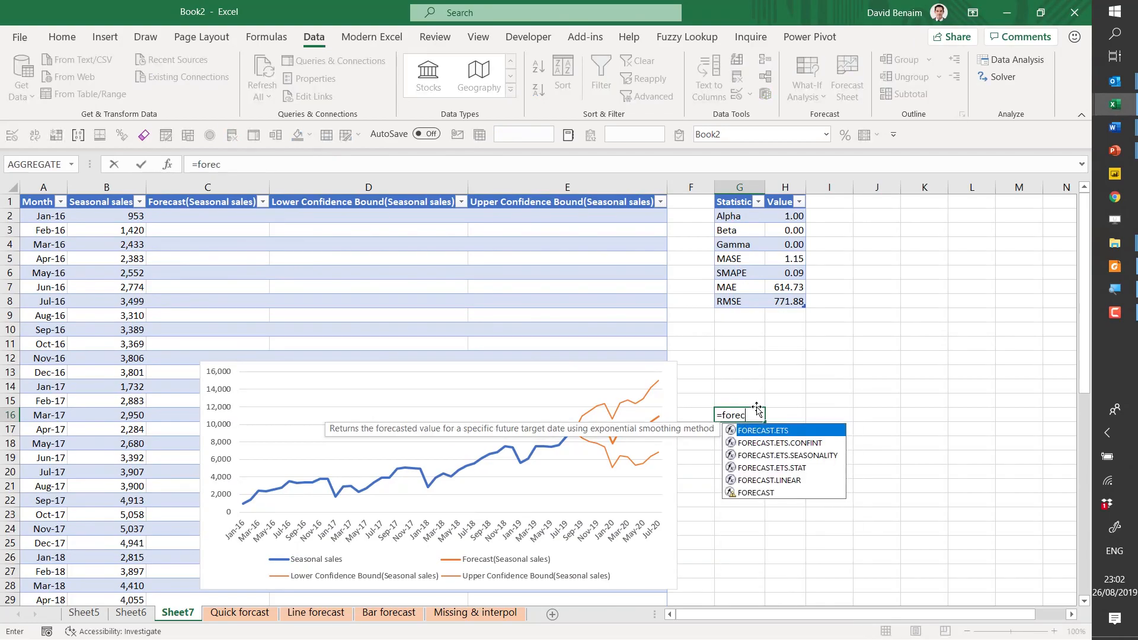
{"action": "key", "text": "Down"}
{"action": "key", "text": "Down"}
{"action": "key", "text": "Down"}
{"action": "key", "text": "Down"}
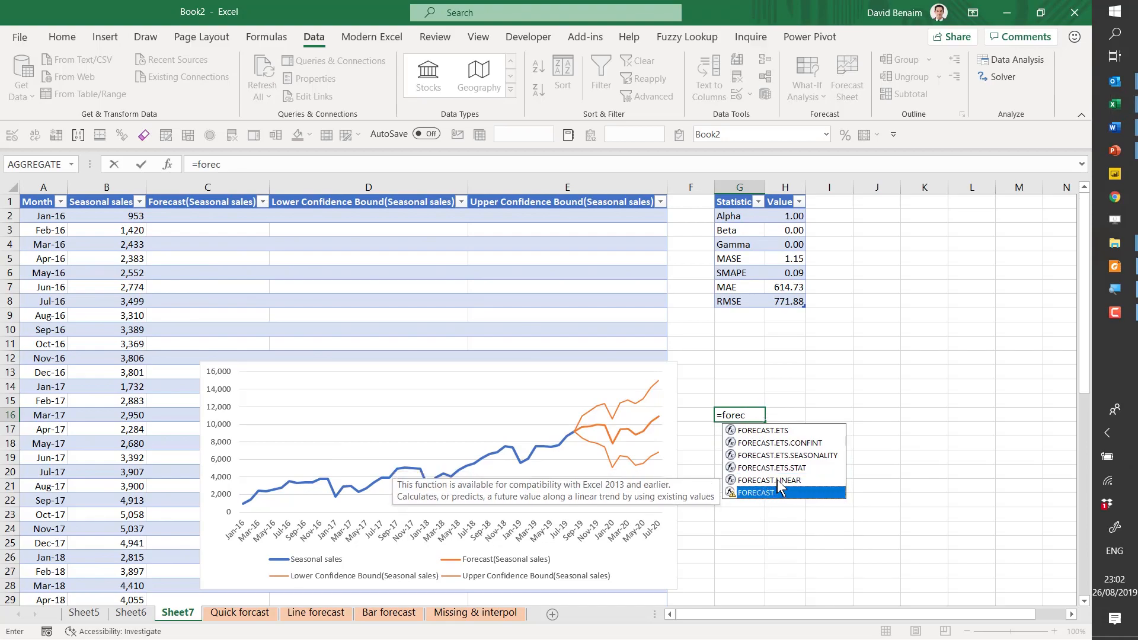
{"action": "left_click", "coordinate": [776, 456]}
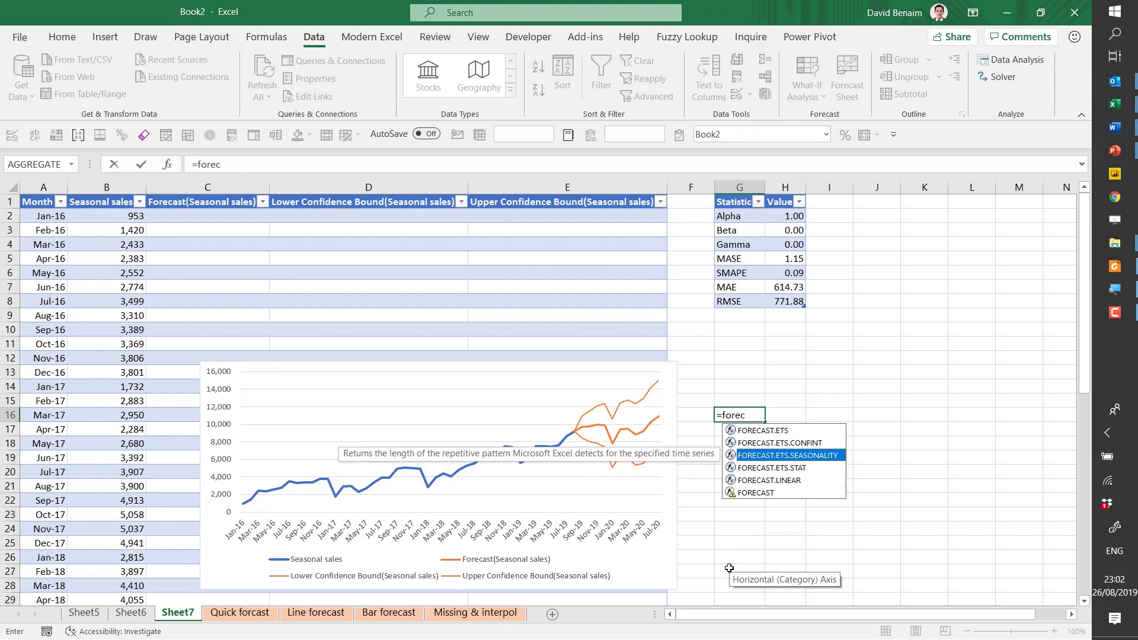
{"action": "key", "text": "Escape"}
{"action": "key", "text": "Escape"}
- Check the Lower Confidence Bound and Upper Confidence Bound columns and their headers in the forecast table
{"action": "left_click", "coordinate": [440, 261]}
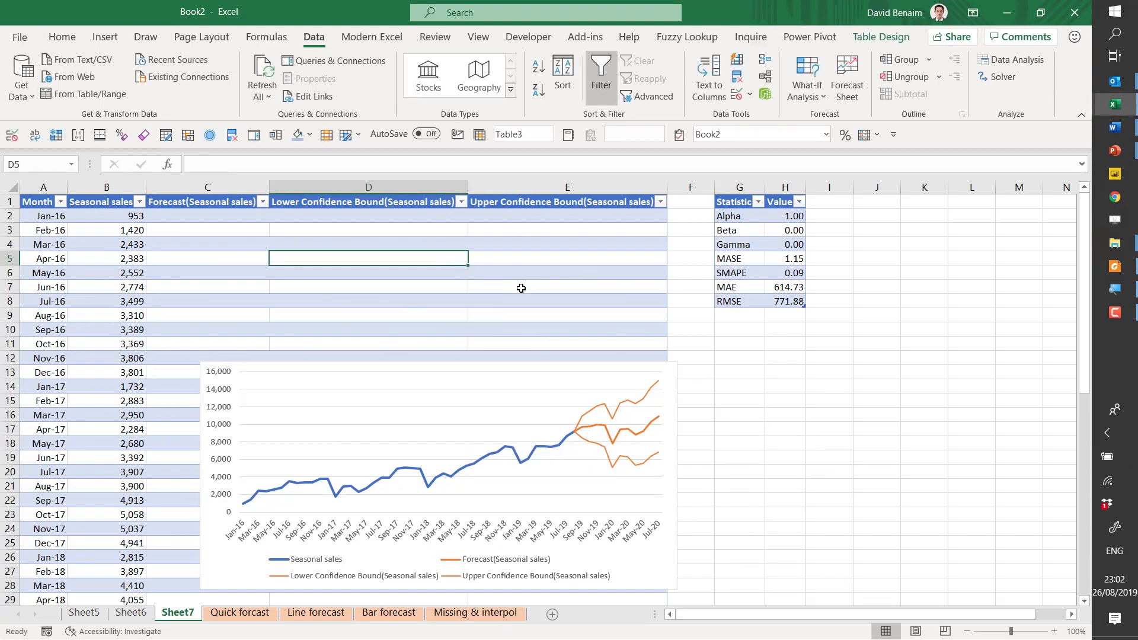
{"action": "left_click", "coordinate": [521, 288]}
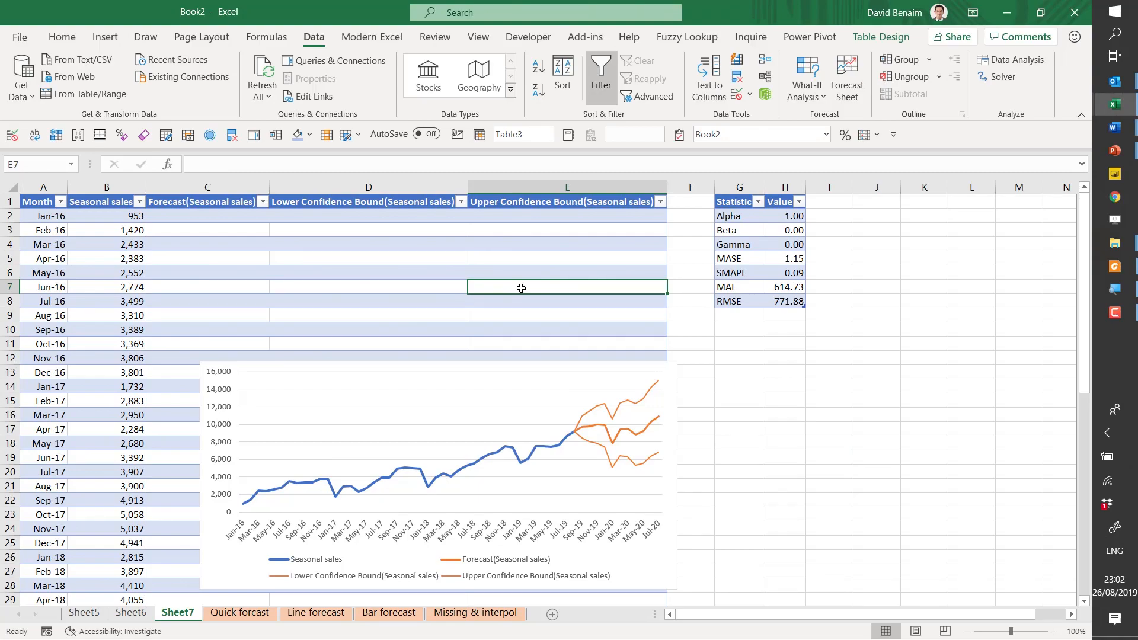
{"action": "left_click", "coordinate": [384, 203]}
{"action": "left_click", "coordinate": [491, 206]}
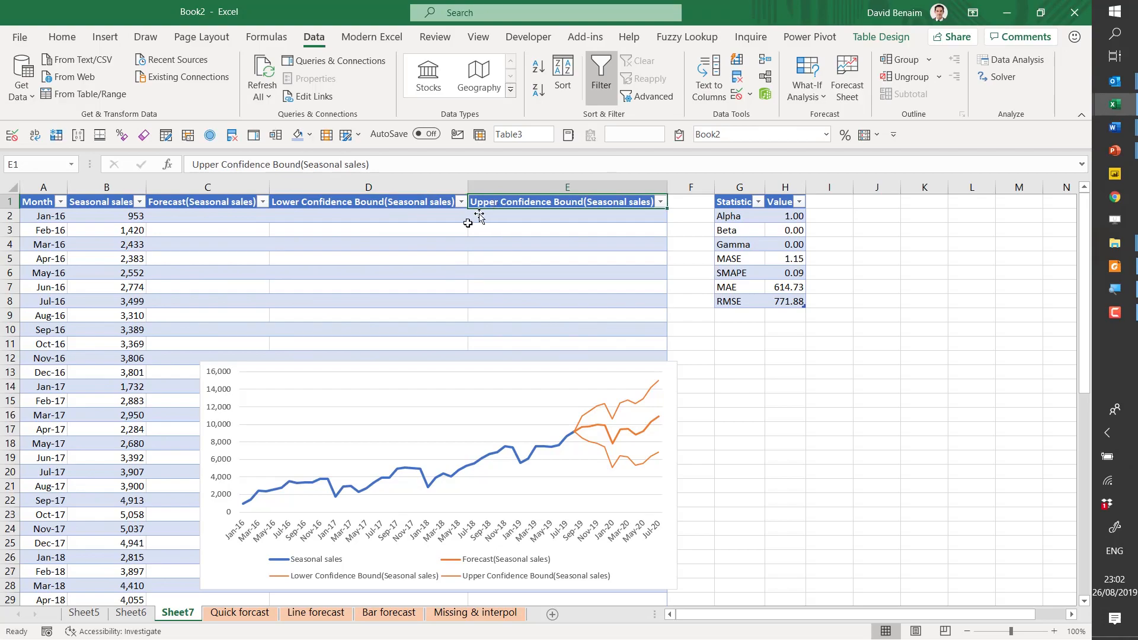
- Select the Month and Seasonal sales data with headers, A3:B47, on the Bar forecast sheet
{"action": "left_click", "coordinate": [83, 614]}
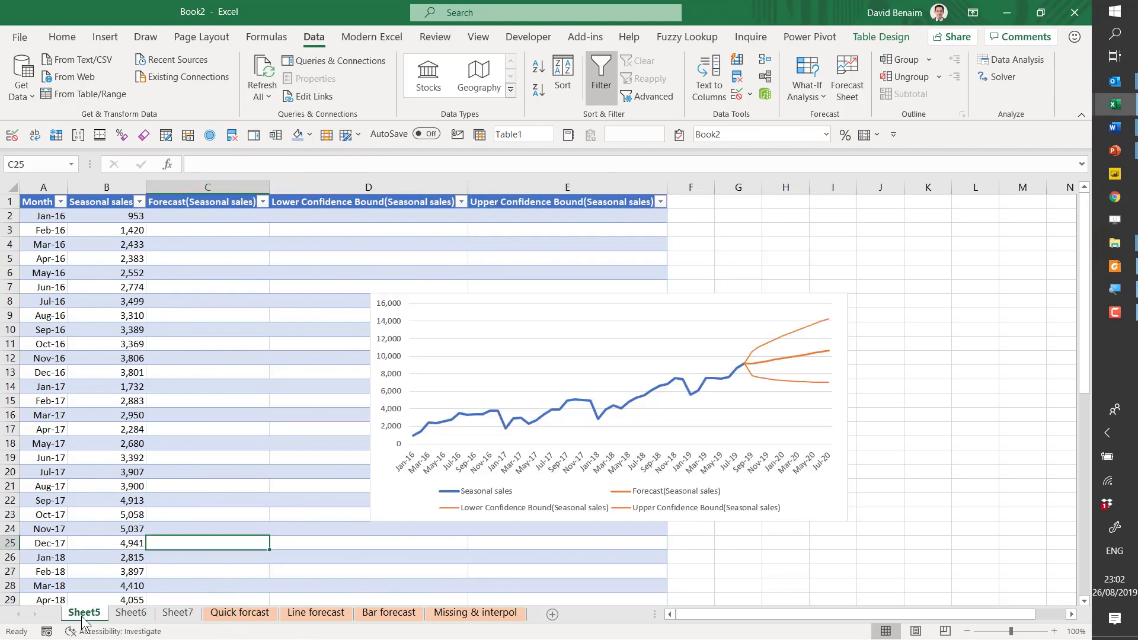
{"action": "left_click", "coordinate": [394, 614]}
{"action": "key", "text": "ctrl+Left"}
{"action": "key", "text": "ctrl+Left"}
{"action": "key", "text": "ctrl+Up"}
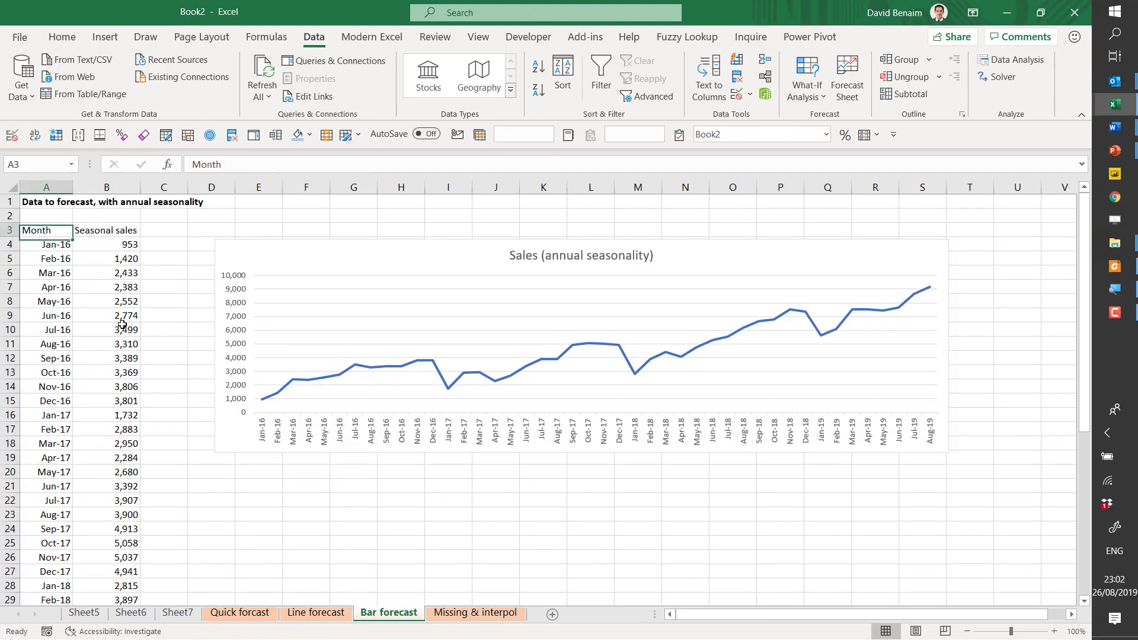
{"action": "key", "text": "ctrl+shift+Down"}
{"action": "key", "text": "shift+Right"}
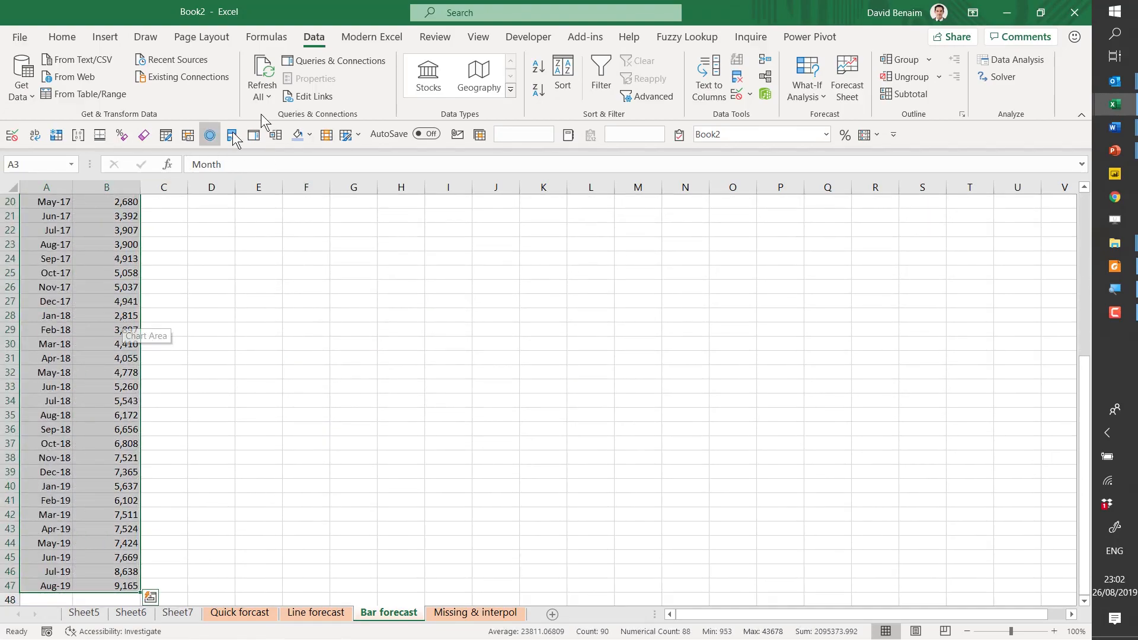
- Create a forecast sheet with a column chart and the seasonality set manually to 12
{"action": "left_click", "coordinate": [845, 80]}
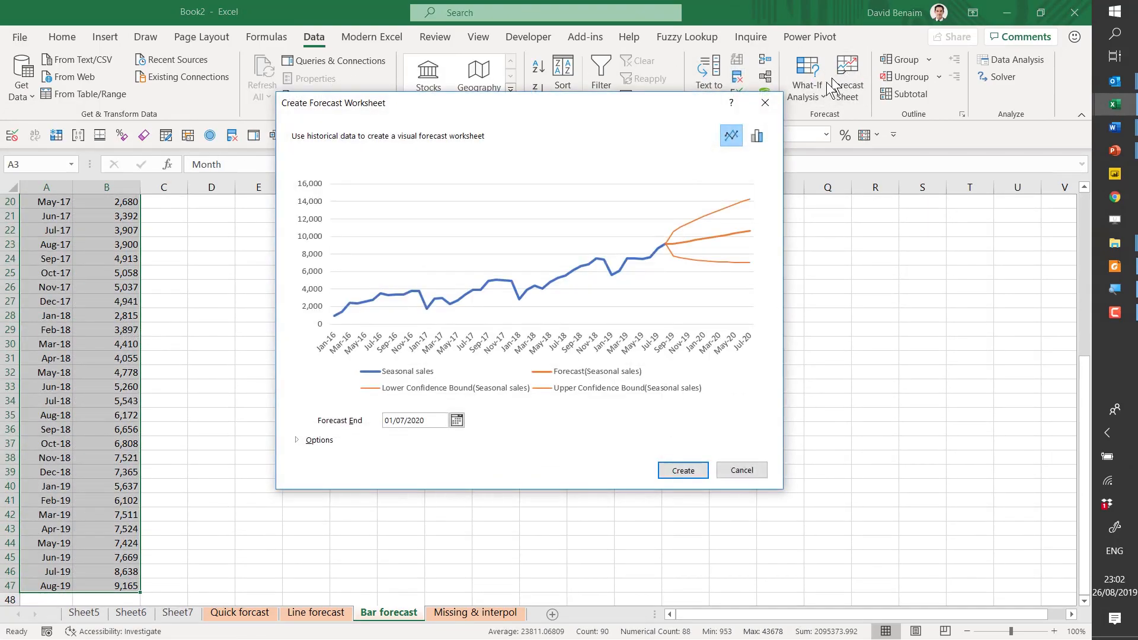
{"action": "left_click", "coordinate": [765, 137]}
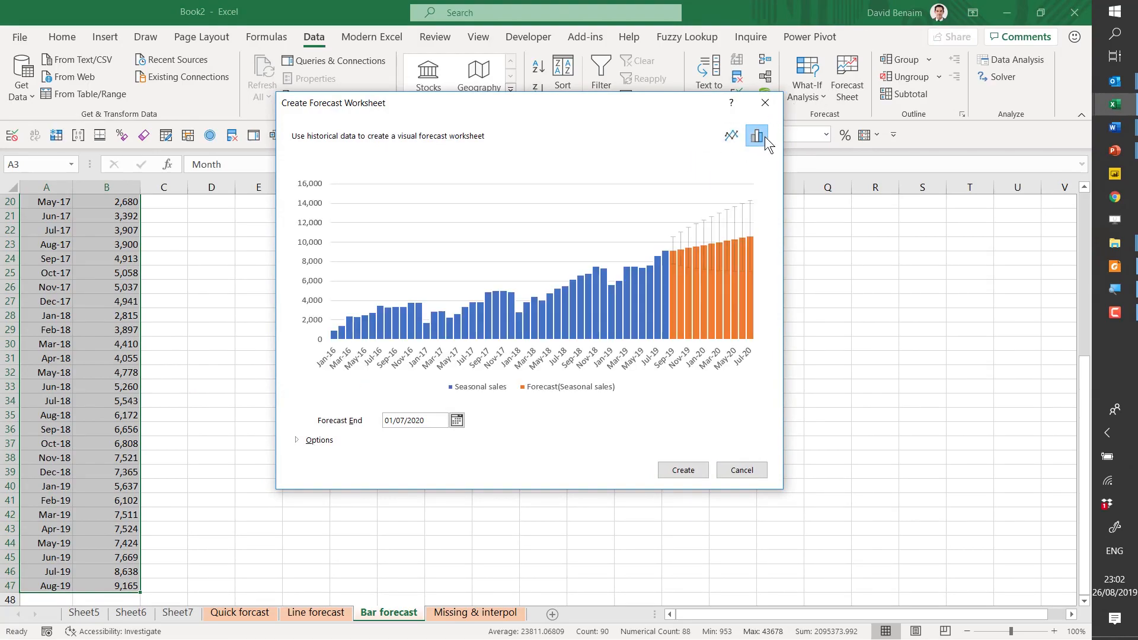
{"action": "left_click", "coordinate": [320, 441]}
{"action": "left_click", "coordinate": [343, 542]}
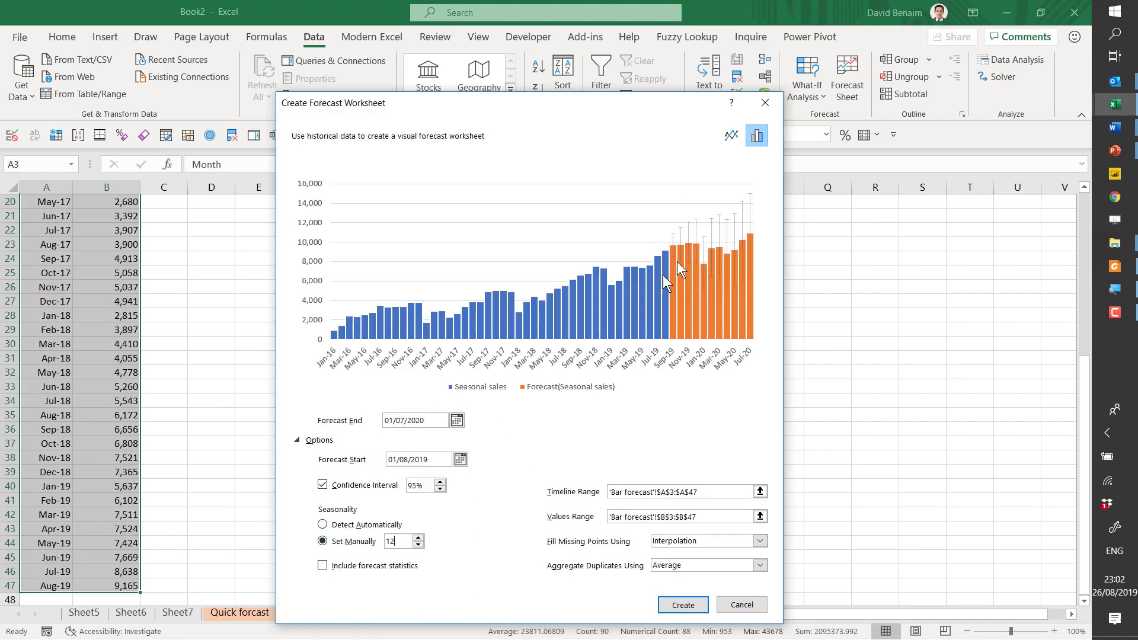
{"action": "left_click", "coordinate": [682, 606]}
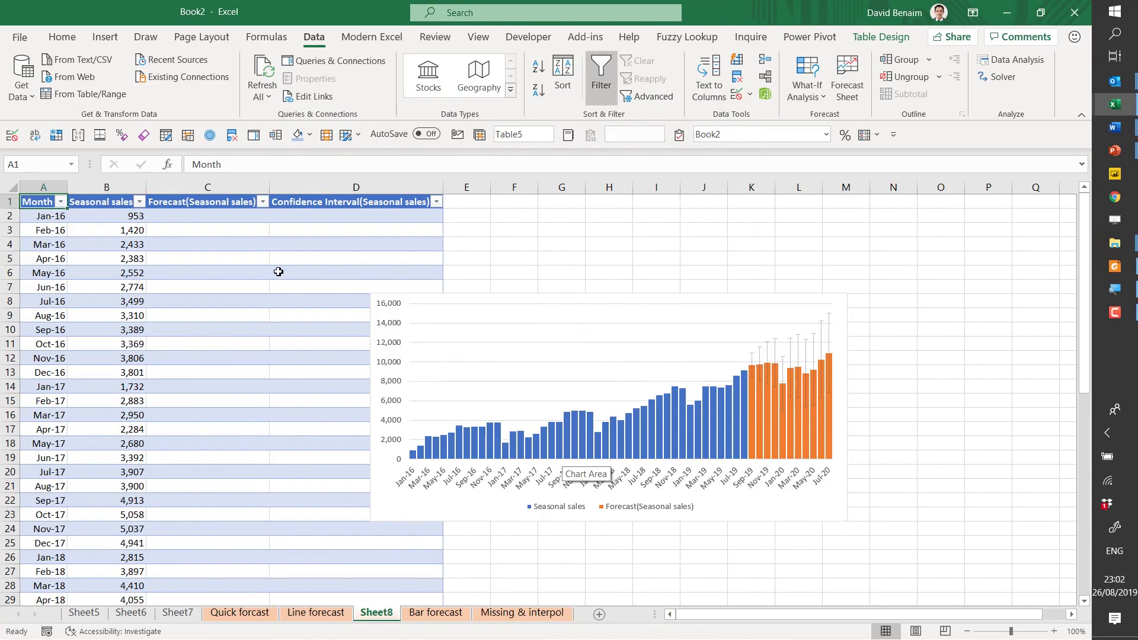
- Examine the FORECAST.ETS.CONFINT formulas in the Confidence Interval column of the new forecast sheet
{"action": "left_click", "coordinate": [242, 264]}
{"action": "left_click", "coordinate": [333, 263]}
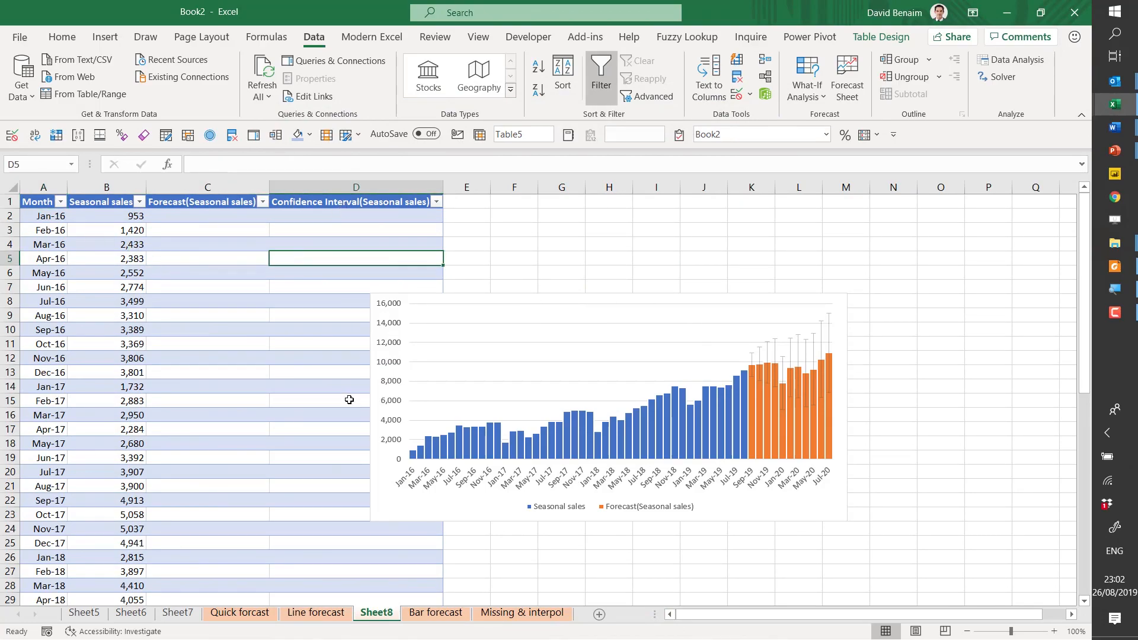
{"action": "key", "text": "ctrl+Down"}
{"action": "key", "text": "Down"}
{"action": "key", "text": "Up"}
{"action": "key", "text": "Down"}
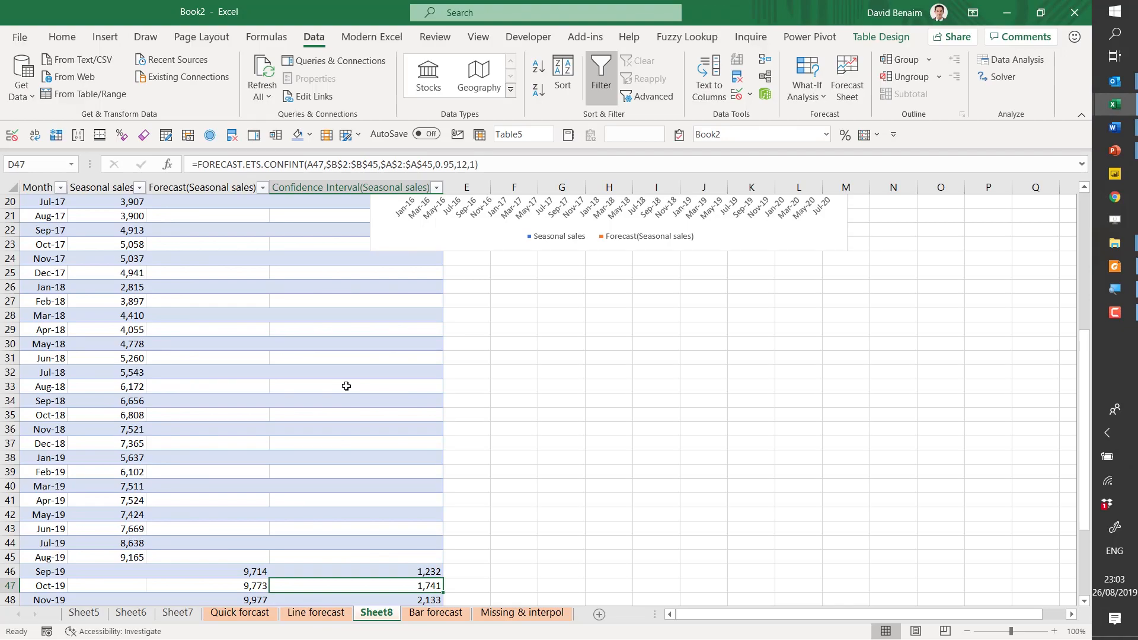
- Inspect the error bars on the forecast columns of the chart and their formatting commands
{"action": "scroll", "coordinate": [610, 399], "scroll_direction": "up", "scroll_amount": 4}
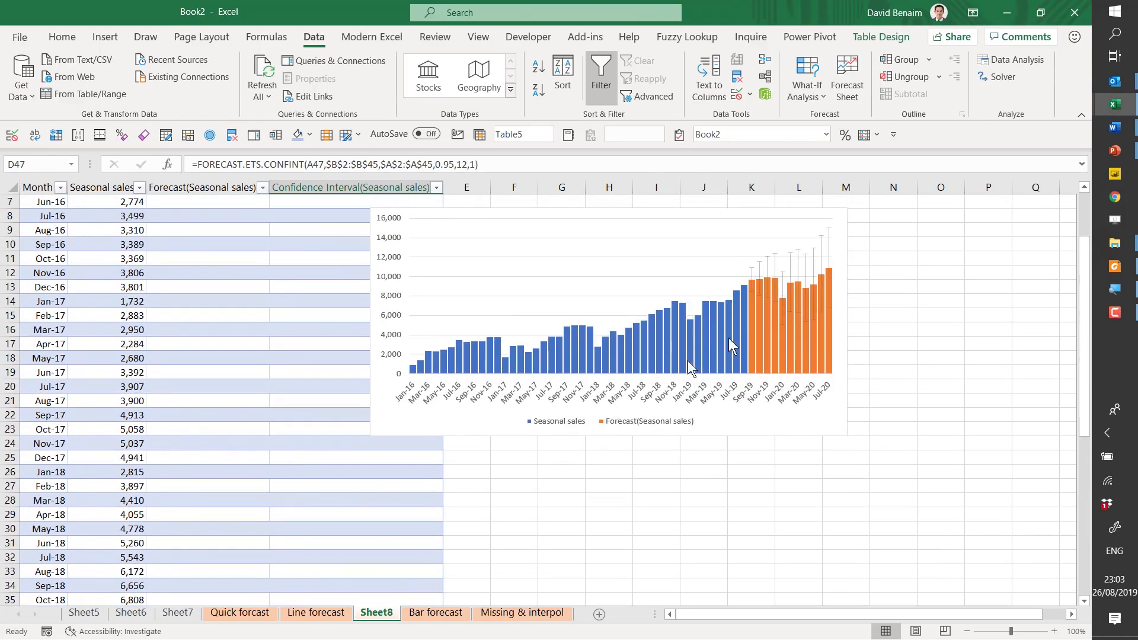
{"action": "left_click", "coordinate": [828, 252]}
{"action": "left_click", "coordinate": [828, 251]}
{"action": "right_click", "coordinate": [827, 252]}
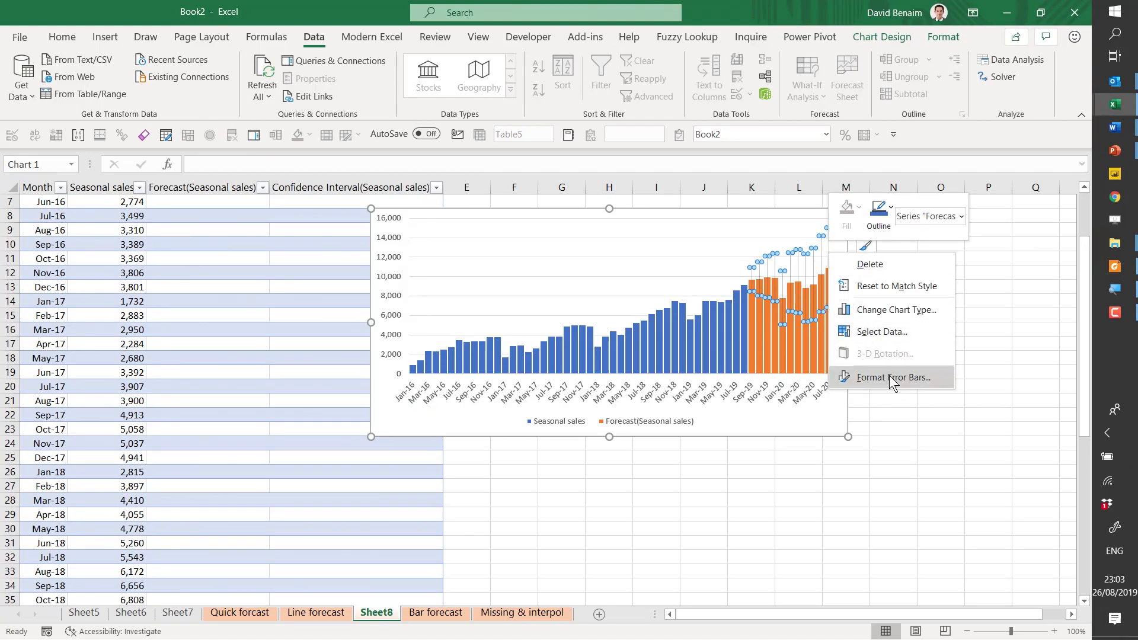
{"action": "key", "text": "Escape"}
{"action": "left_click", "coordinate": [721, 213]}
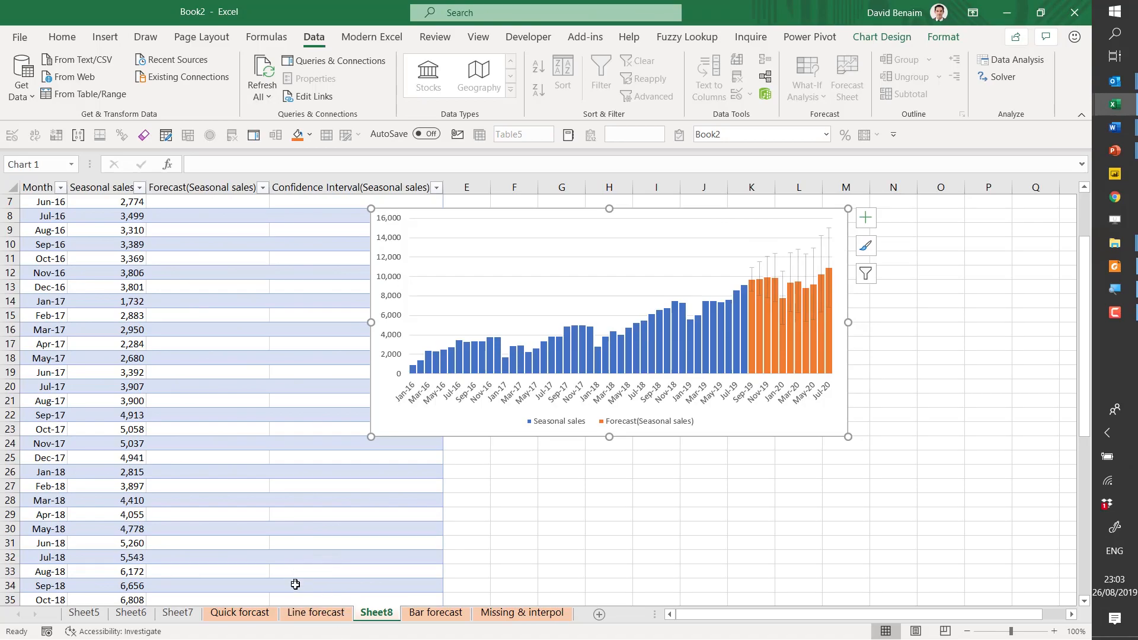
- Compare the Aug-19 row with the Forecast and Confidence Interval formulas in the Sep-19 row of the forecast table
{"action": "scroll", "coordinate": [258, 514], "scroll_direction": "down", "scroll_amount": 2}
{"action": "scroll", "coordinate": [258, 514], "scroll_direction": "down", "scroll_amount": 3}
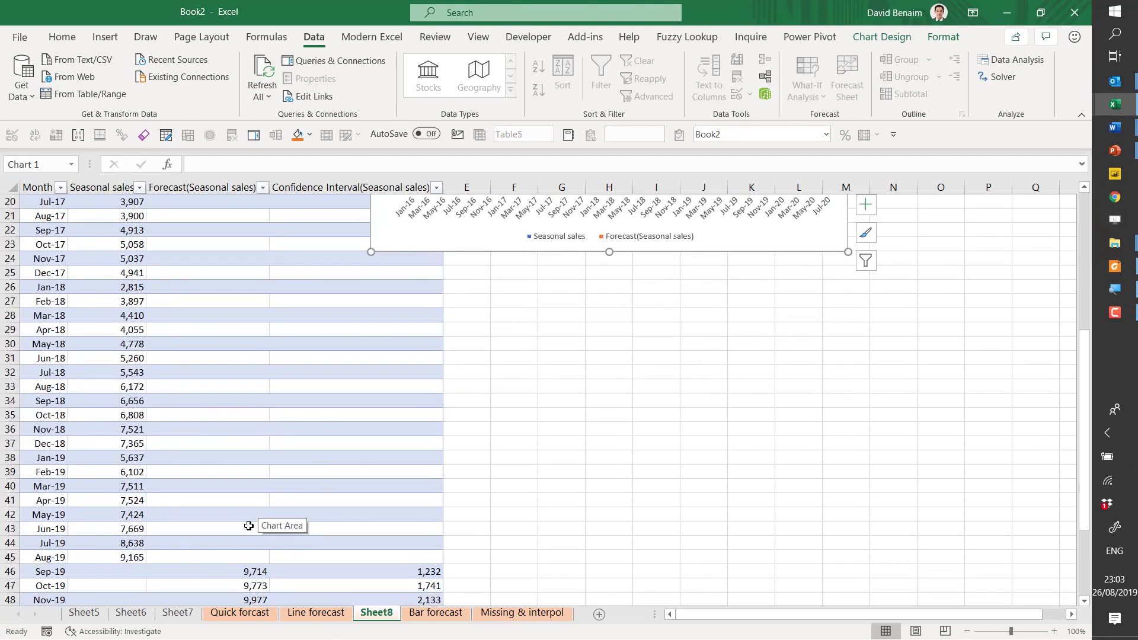
{"action": "left_click_drag", "start_coordinate": [51, 561], "coordinate": [343, 563]}
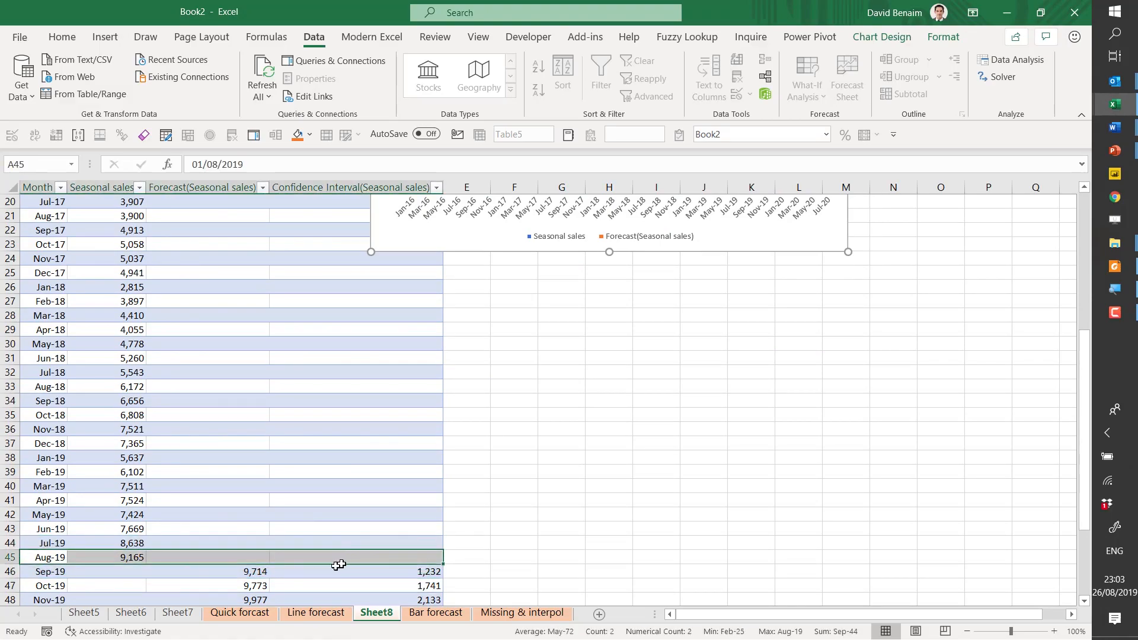
{"action": "left_click", "coordinate": [221, 576]}
{"action": "left_click", "coordinate": [322, 576]}
{"action": "left_click", "coordinate": [256, 576]}
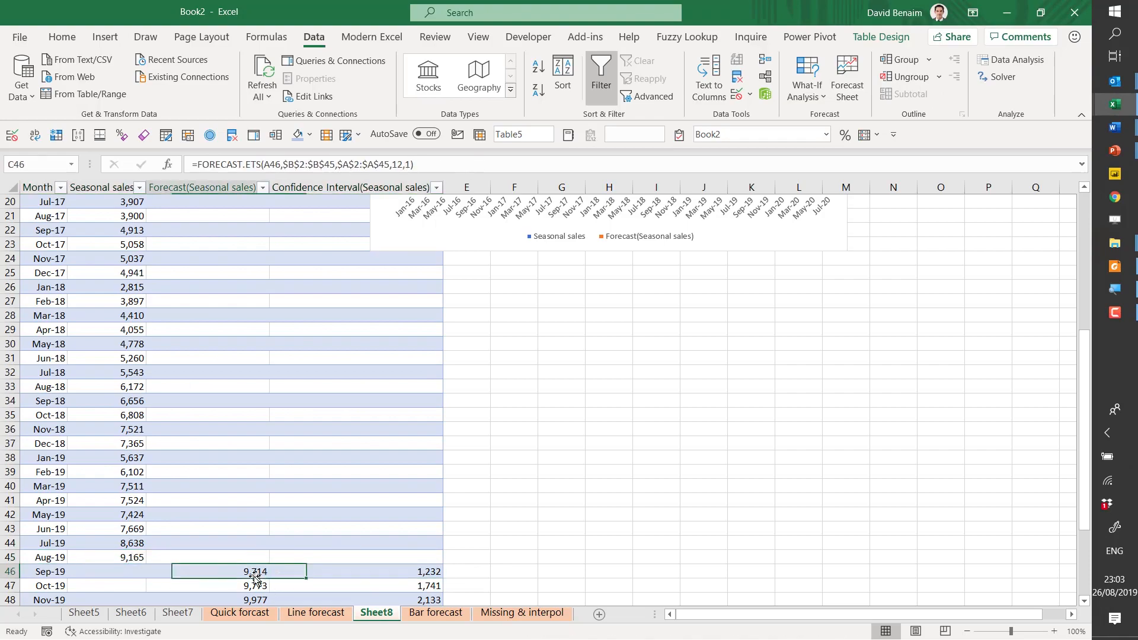
{"action": "left_click", "coordinate": [302, 575]}
{"action": "left_click", "coordinate": [253, 575]}
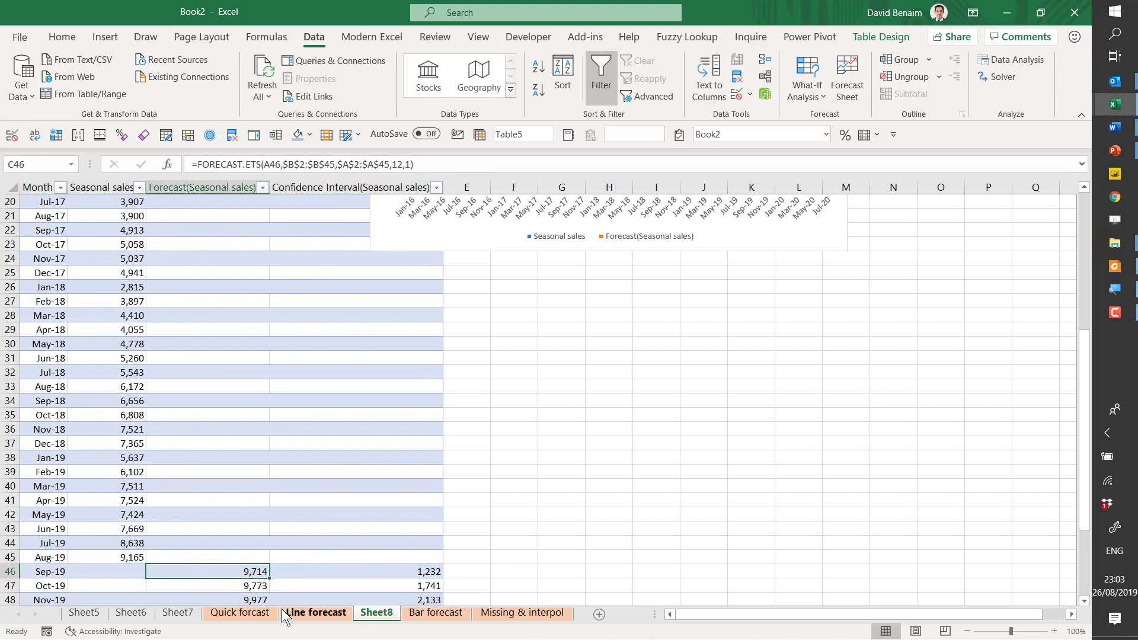
- Examine the gaps between months on the Missing & interpol sheet, including the blue-highlighted Feb-17 to May-17 and Oct-17 to Jan-18 pairs
{"action": "left_click", "coordinate": [516, 614]}
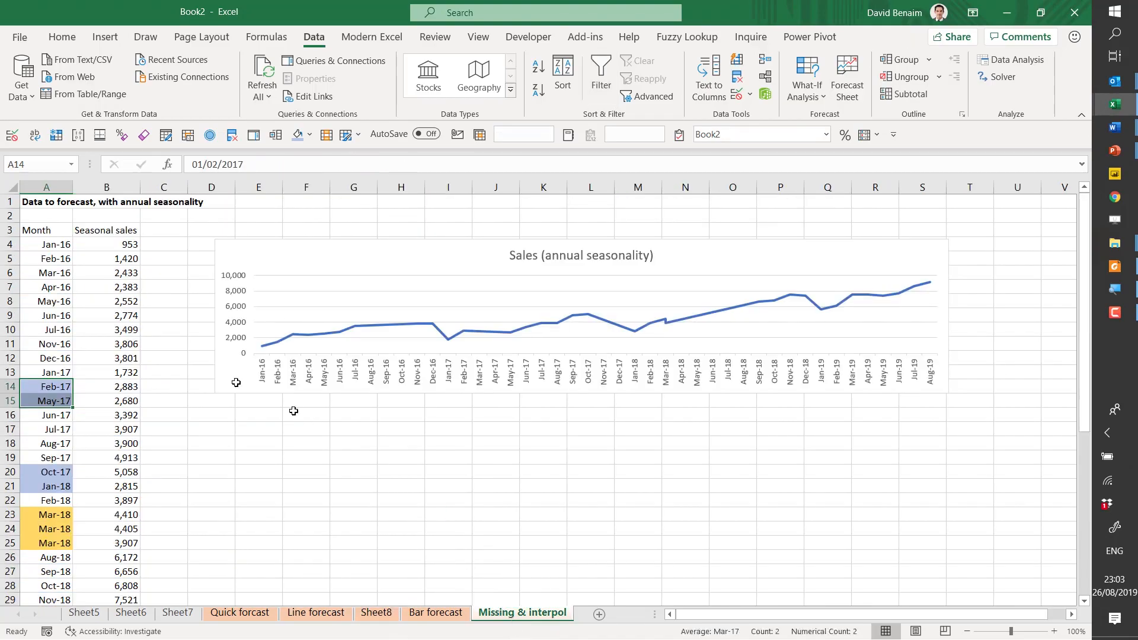
{"action": "left_click", "coordinate": [58, 234]}
{"action": "left_click", "coordinate": [63, 374]}
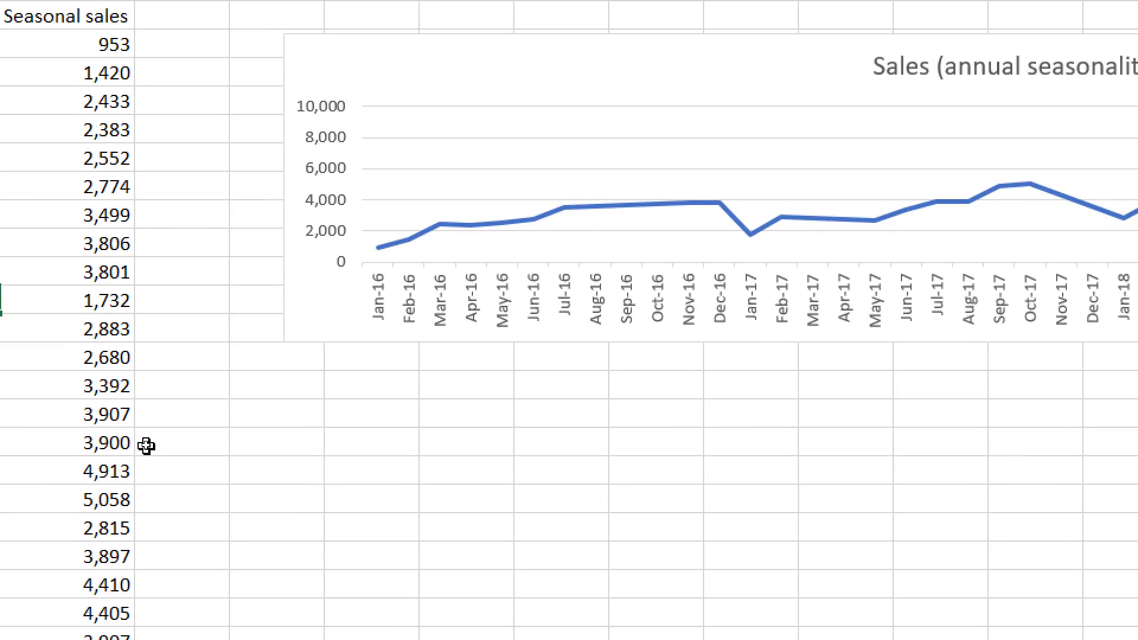
{"action": "key", "text": "Down"}
{"action": "key", "text": "Down"}
{"action": "key", "text": "Down"}
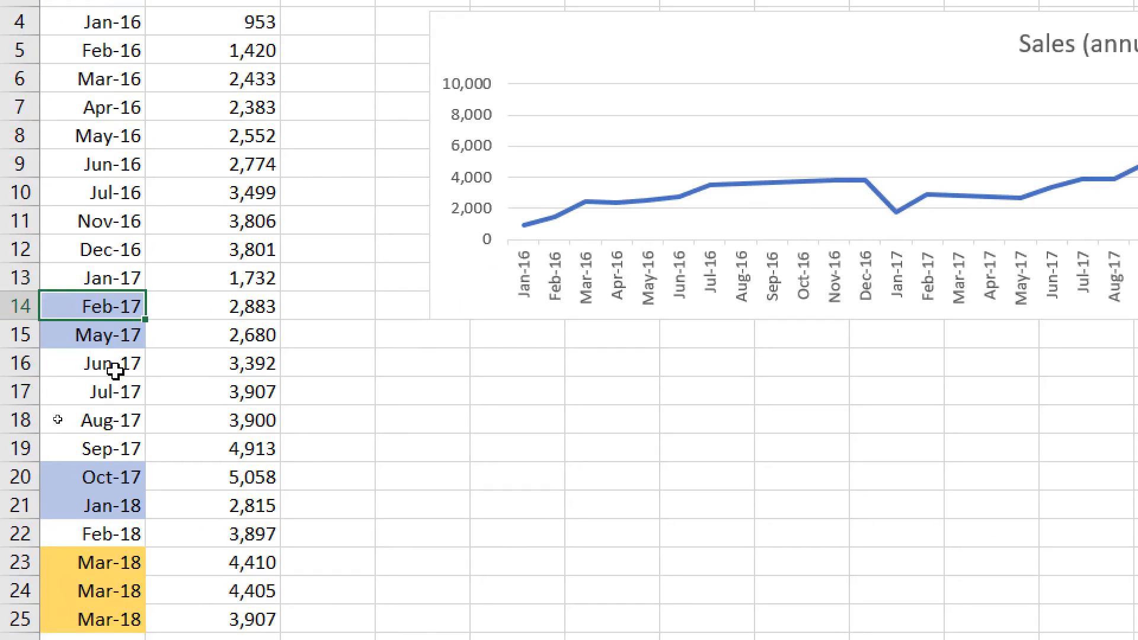
{"action": "key", "text": "Down"}
{"action": "key", "text": "Down"}
{"action": "key", "text": "Down"}
{"action": "key", "text": "Down"}
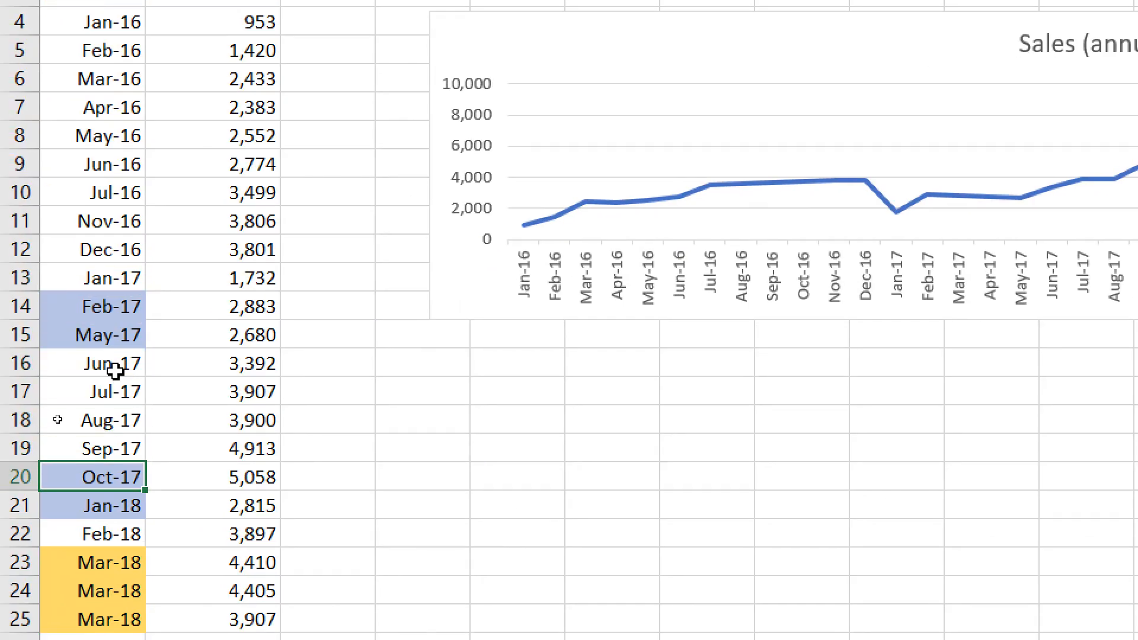
{"action": "key", "text": "shift+Down"}
{"action": "key", "text": "Down"}
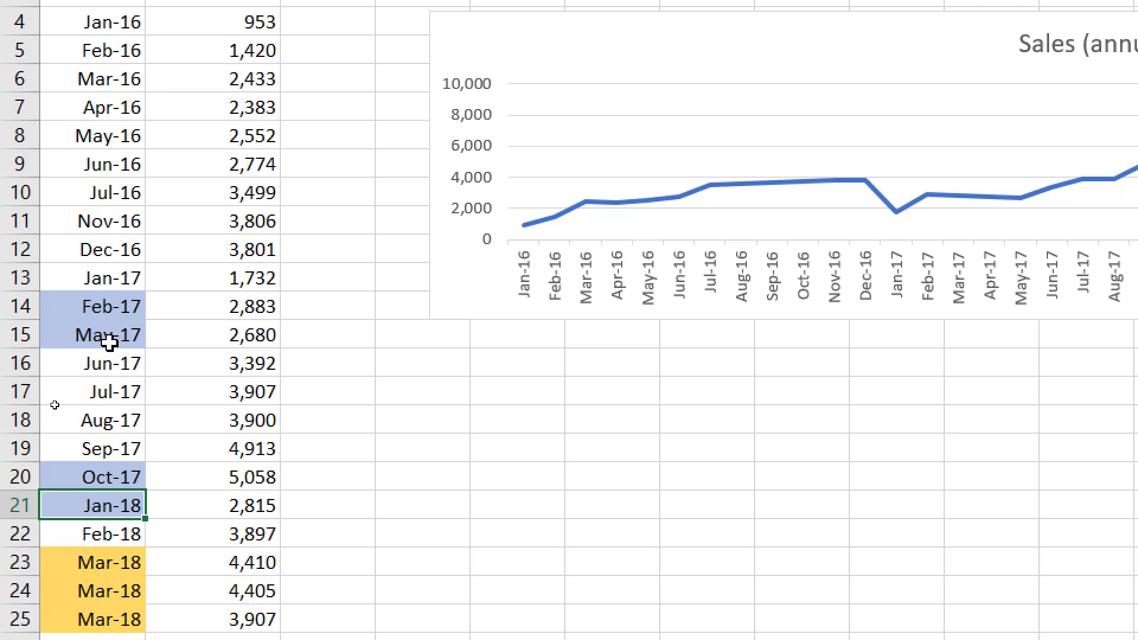
- Check the three duplicate Mar-18 entries in rows 23 to 25 and their sales values
{"action": "left_click", "coordinate": [172, 566]}
{"action": "left_click_drag", "start_coordinate": [184, 585], "coordinate": [174, 639]}
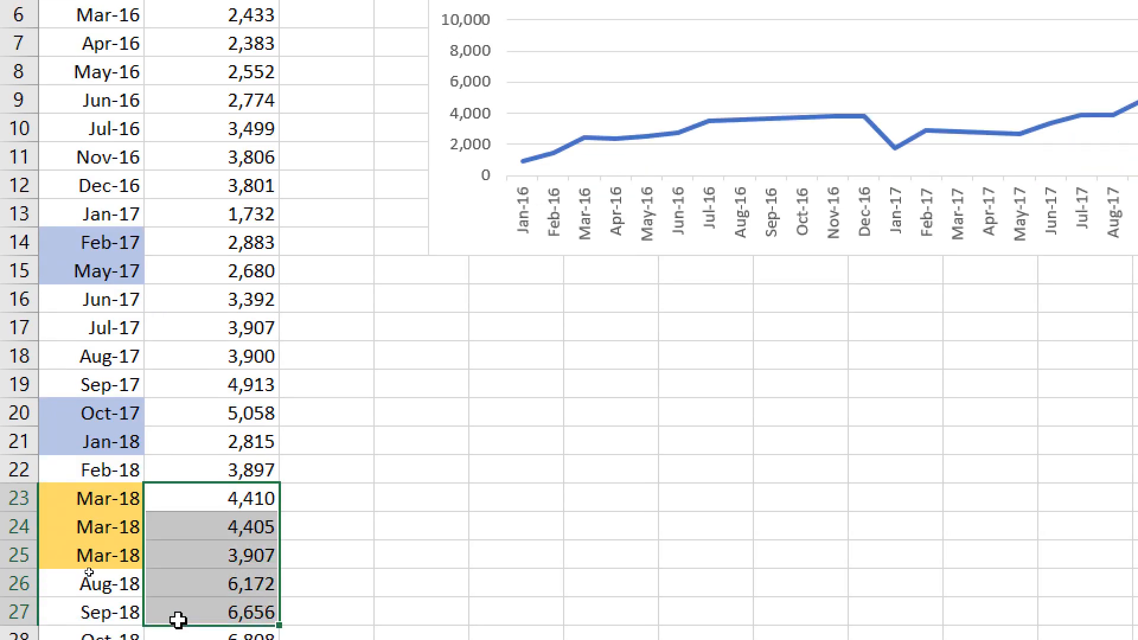
{"action": "left_click_drag", "start_coordinate": [95, 567], "coordinate": [99, 620]}
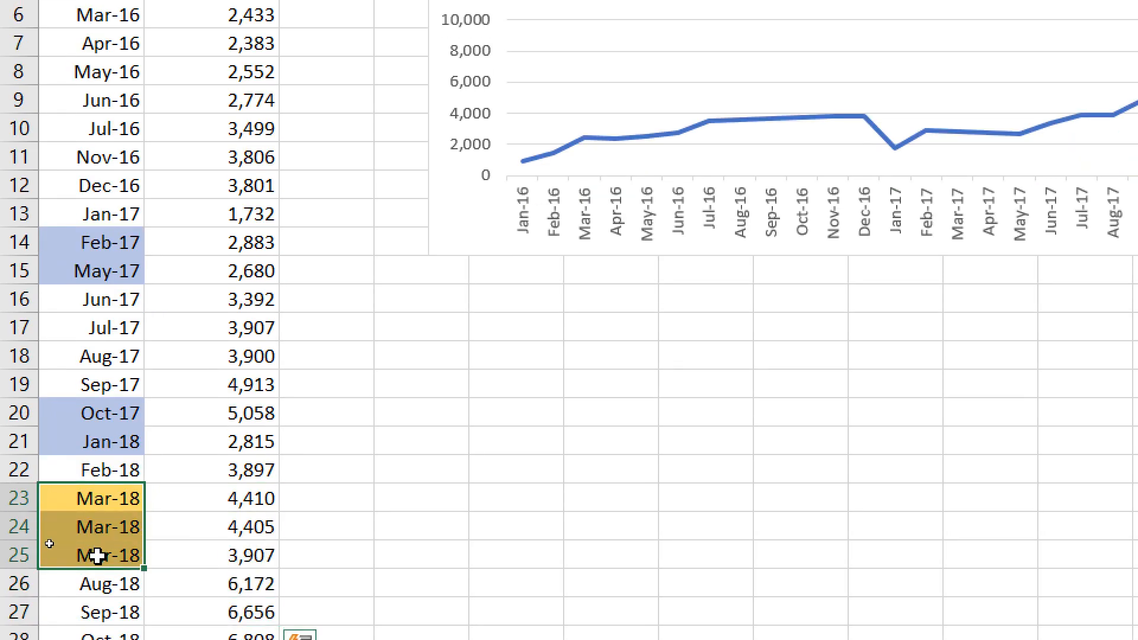
{"action": "left_click", "coordinate": [200, 495]}
{"action": "left_click", "coordinate": [191, 536]}
{"action": "left_click", "coordinate": [190, 562]}
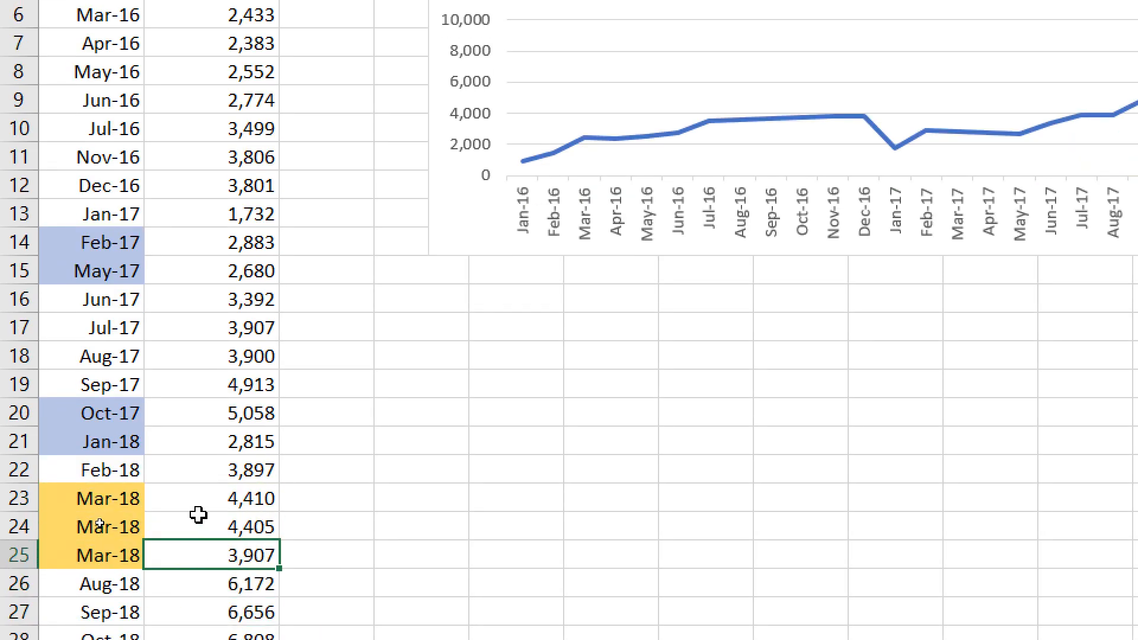
- Change the sales value of the second Mar-18 entry, cell B24, to 4805
{"action": "left_click", "coordinate": [198, 527]}
{"action": "double_click", "coordinate": [198, 530]}
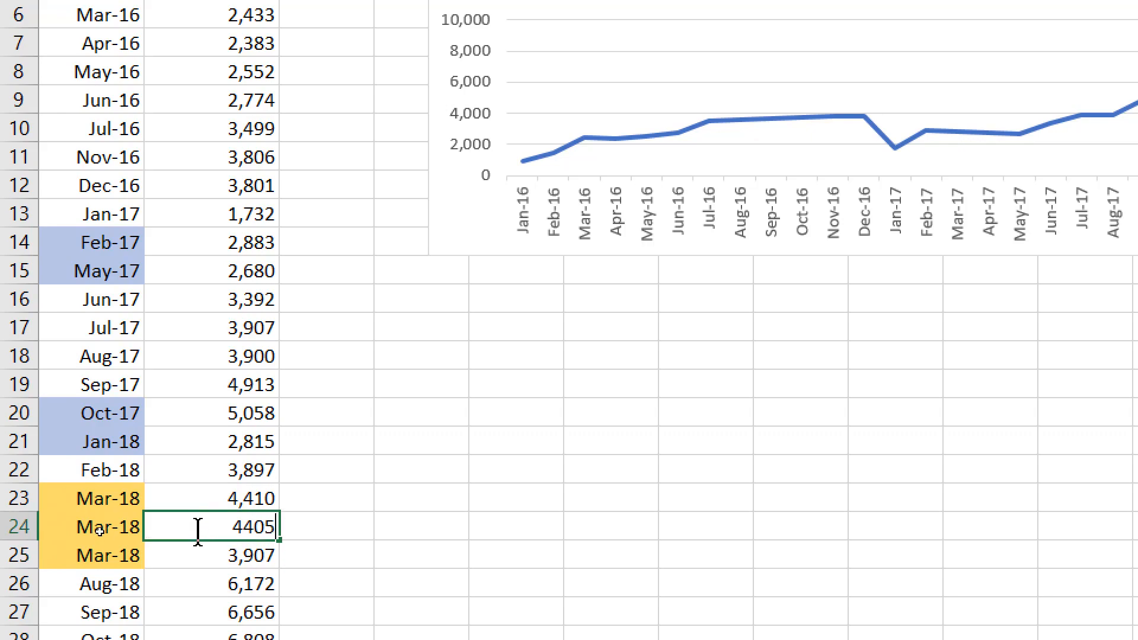
{"action": "key", "text": "BackSpace"}
{"action": "type", "text": "8"}
{"action": "key", "text": "Return"}
{"action": "key", "text": "Up"}
{"action": "key", "text": "Up"}
{"action": "key", "text": "Left"}
{"action": "key", "text": "Up"}
{"action": "key", "text": "Up"}
{"action": "key", "text": "Up"}
{"action": "key", "text": "Down"}
{"action": "key", "text": "Down"}
{"action": "key", "text": "Down"}
{"action": "key", "text": "Right"}
{"action": "key", "text": "Right"}
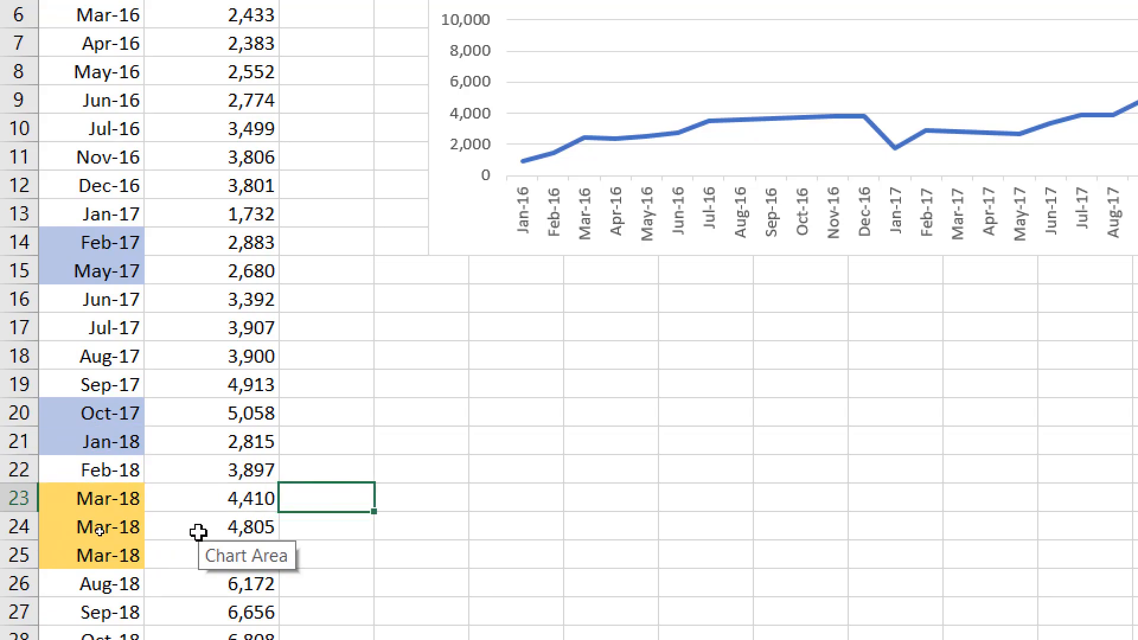
{"action": "key", "text": "Down"}
{"action": "key", "text": "Down"}
{"action": "key", "text": "Left"}
{"action": "key", "text": "Up"}
{"action": "key", "text": "Up"}
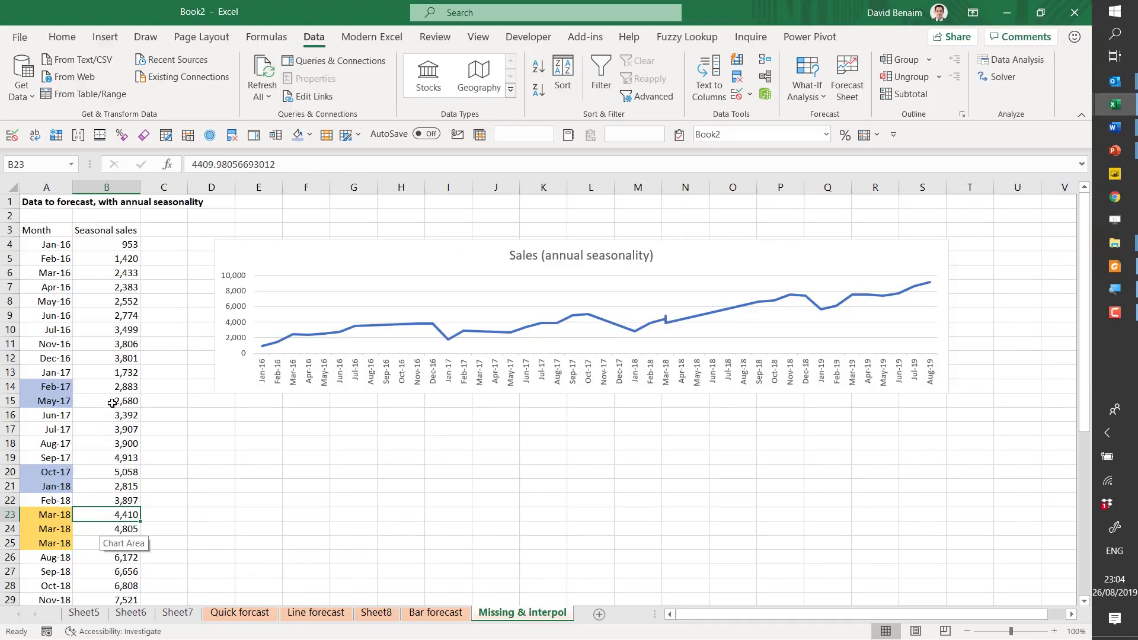
- Start a forecast sheet from the Month and Seasonal sales data with headers, A3:B38, and expand its options
{"action": "left_click", "coordinate": [64, 232]}
{"action": "key", "text": "ctrl+shift+End"}
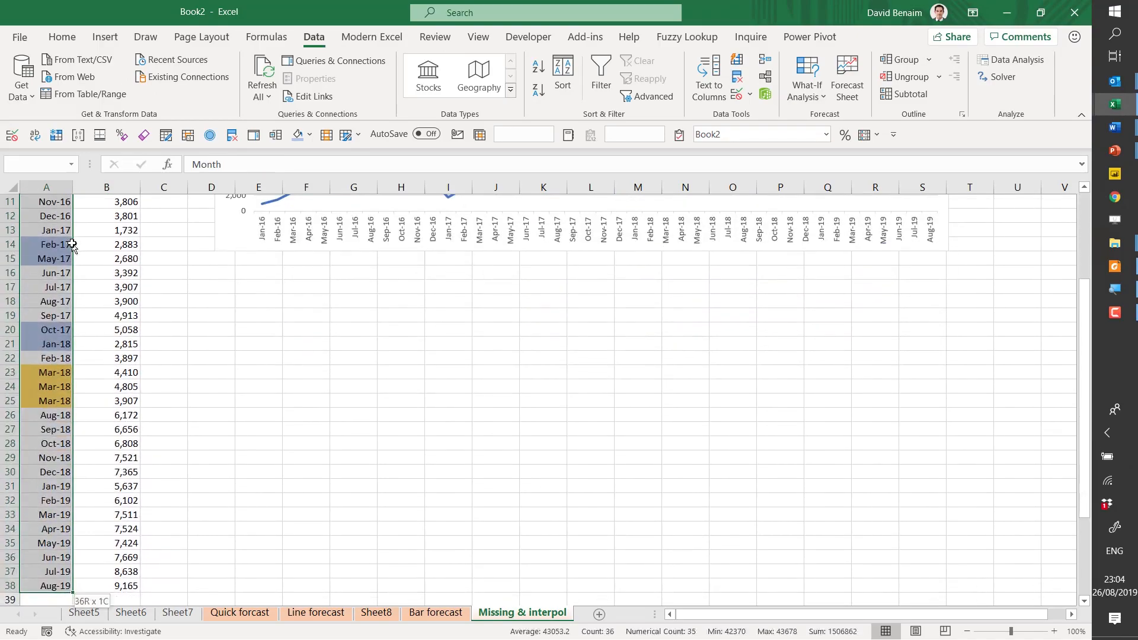
{"action": "left_click", "coordinate": [849, 83]}
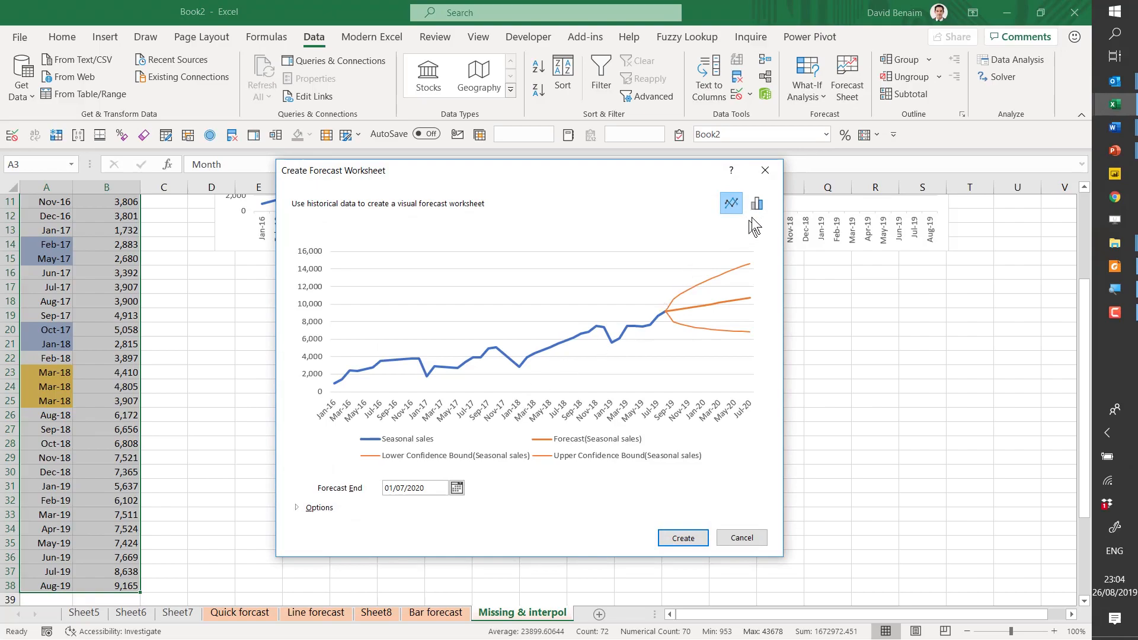
{"action": "left_click", "coordinate": [328, 508]}
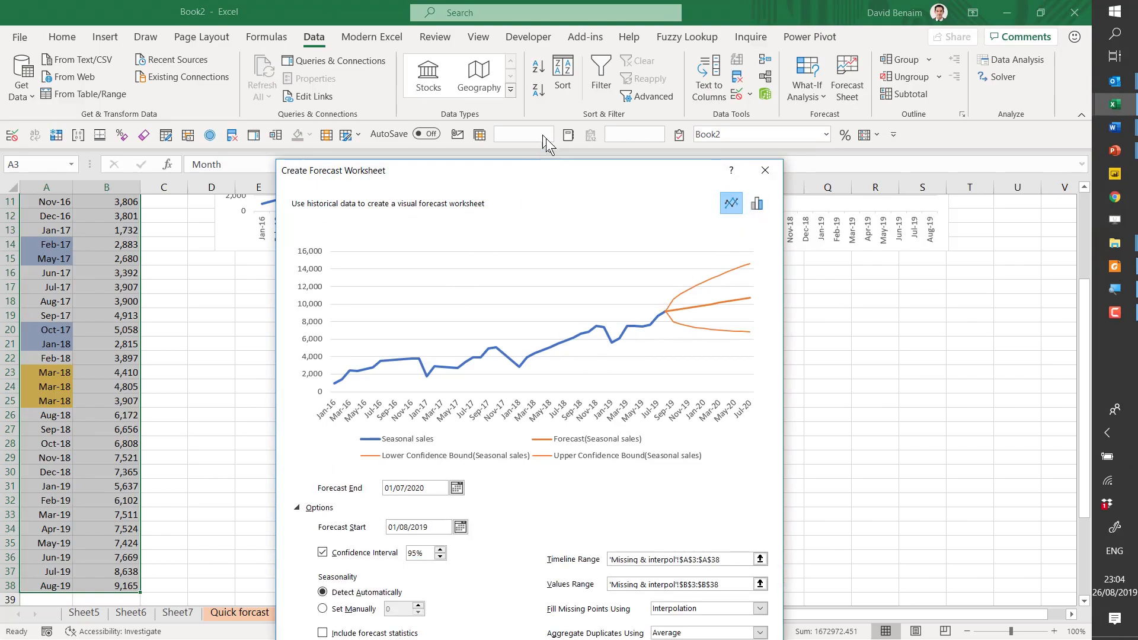
{"action": "left_click_drag", "start_coordinate": [555, 165], "coordinate": [556, 10]}
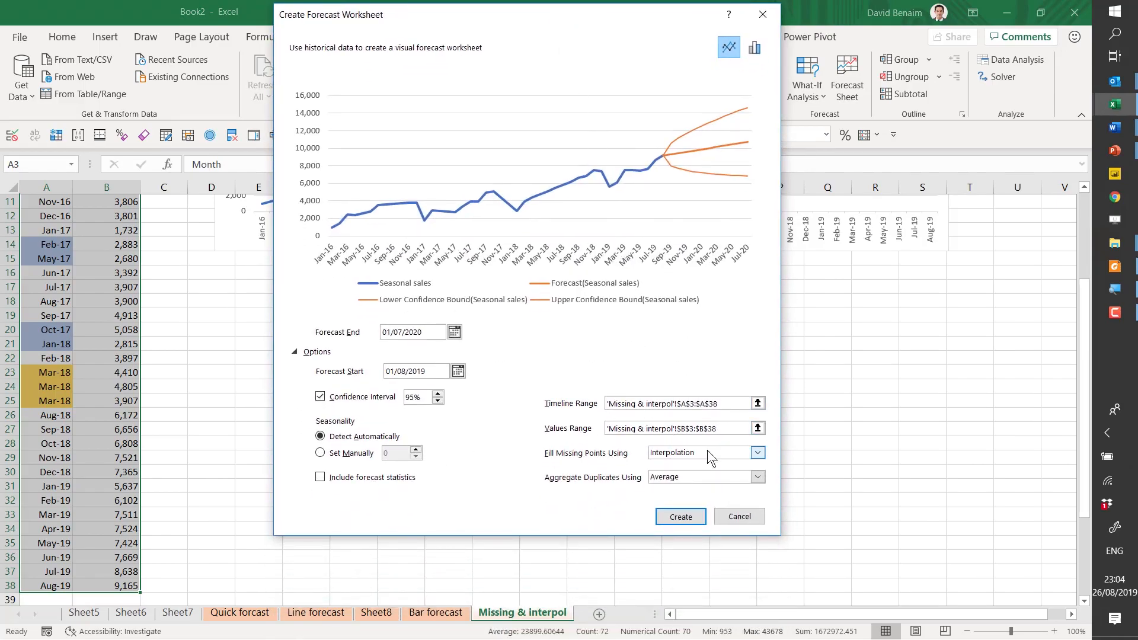
- Try filling the missing points with Zeros in the forecast preview and switch back to Interpolation
{"action": "left_click", "coordinate": [664, 453]}
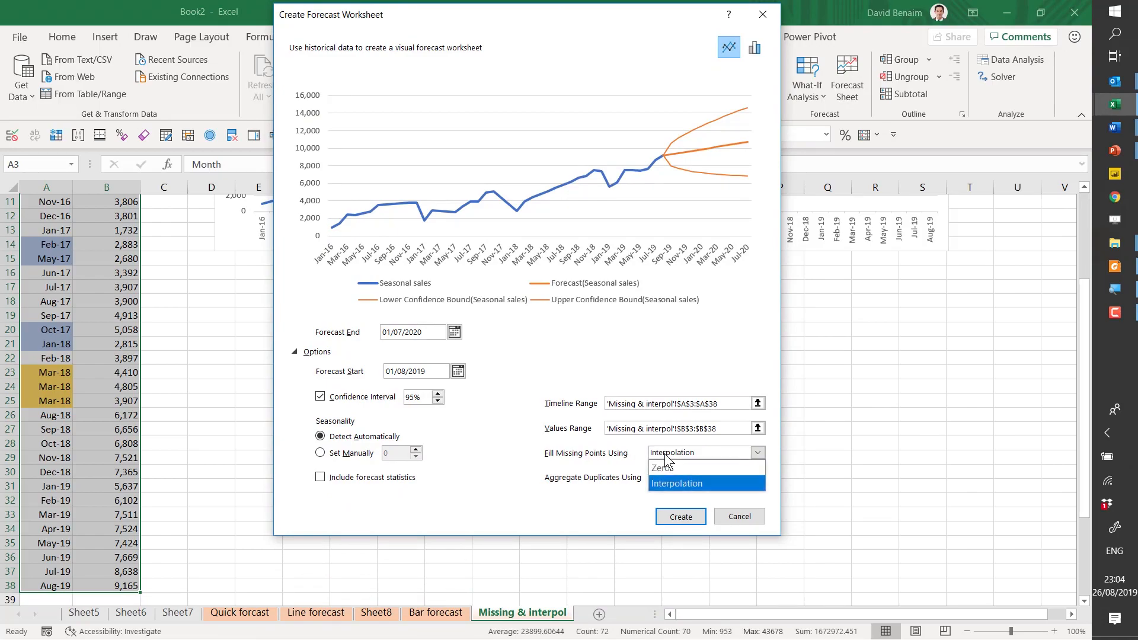
{"action": "left_click", "coordinate": [730, 472]}
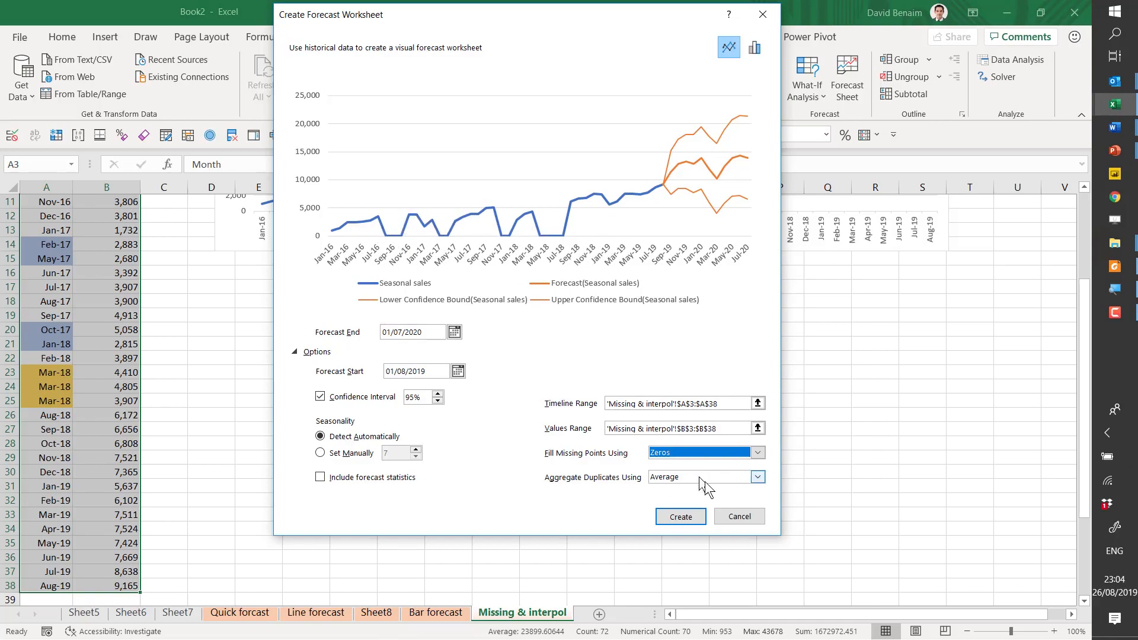
{"action": "left_click", "coordinate": [697, 457]}
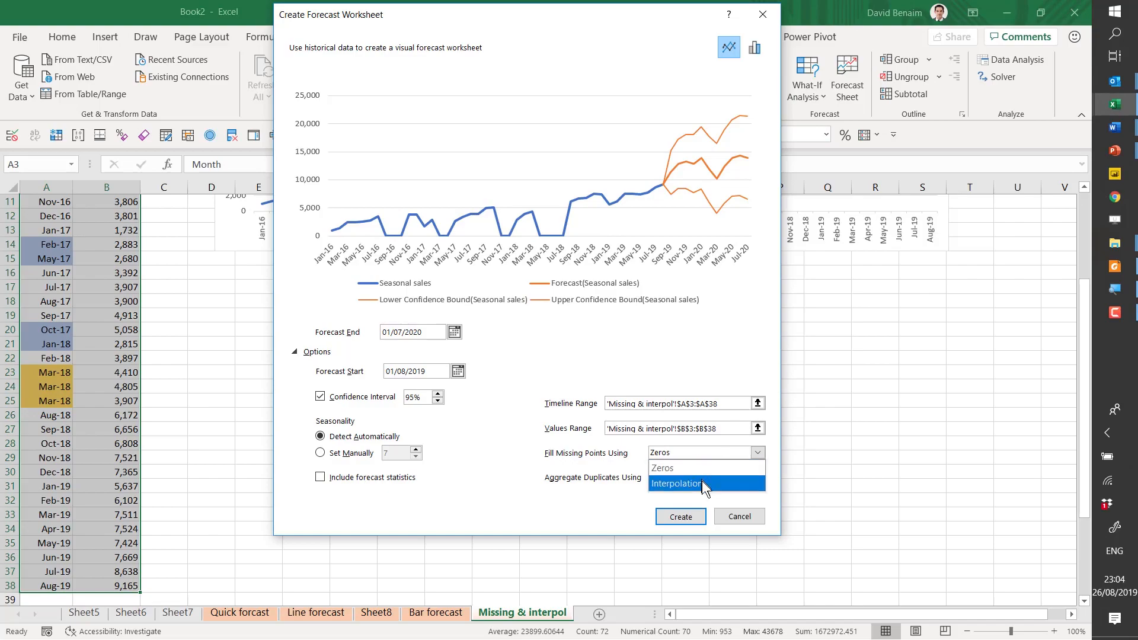
{"action": "left_click", "coordinate": [702, 482]}
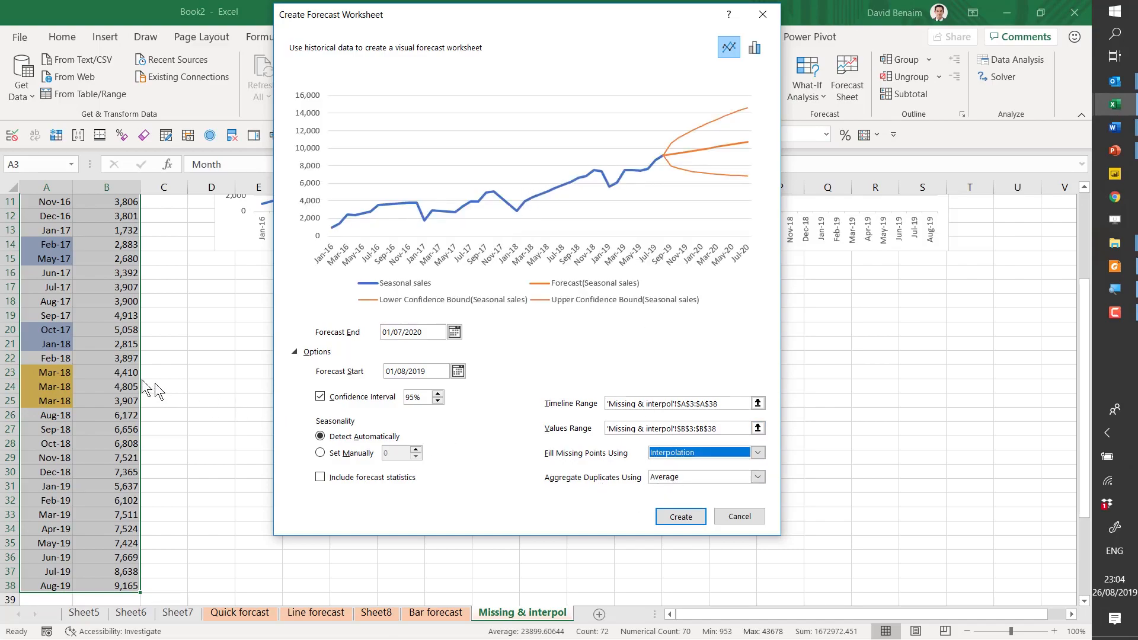
- Try aggregating duplicates with Max, Min, Sum and Count in the forecast preview and switch back to Average
{"action": "left_click", "coordinate": [674, 482]}
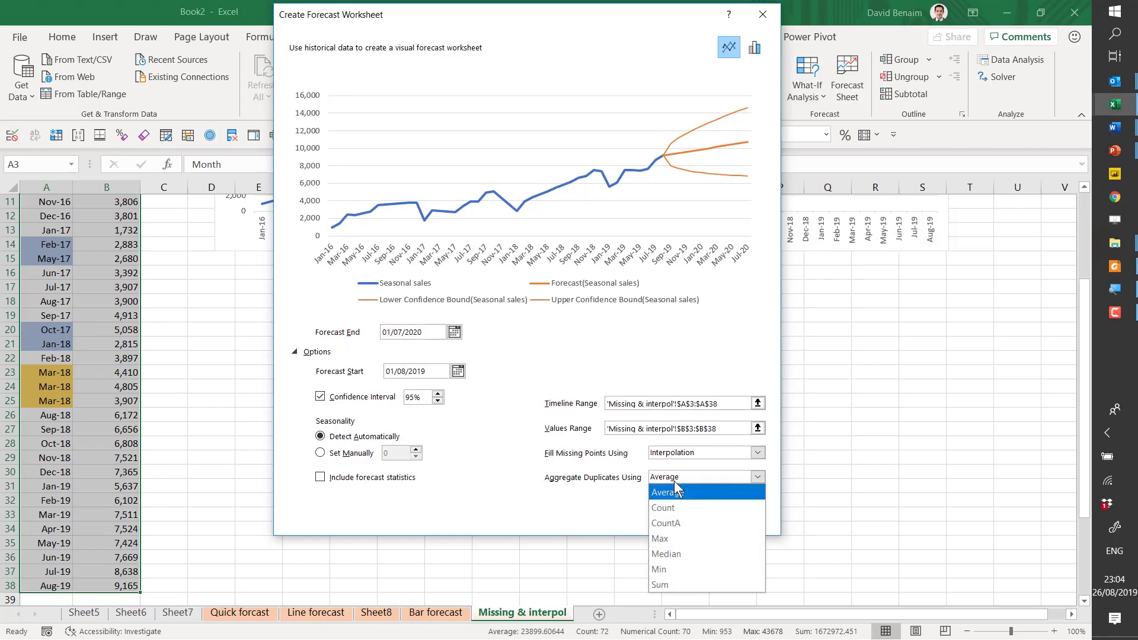
{"action": "left_click", "coordinate": [698, 535]}
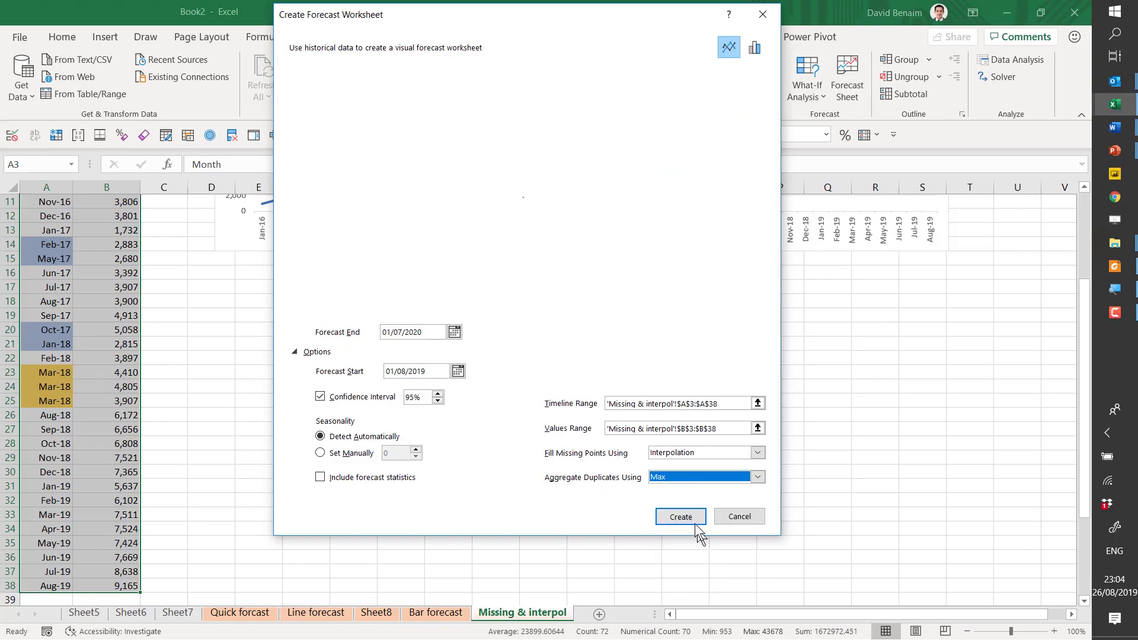
{"action": "left_click", "coordinate": [695, 477]}
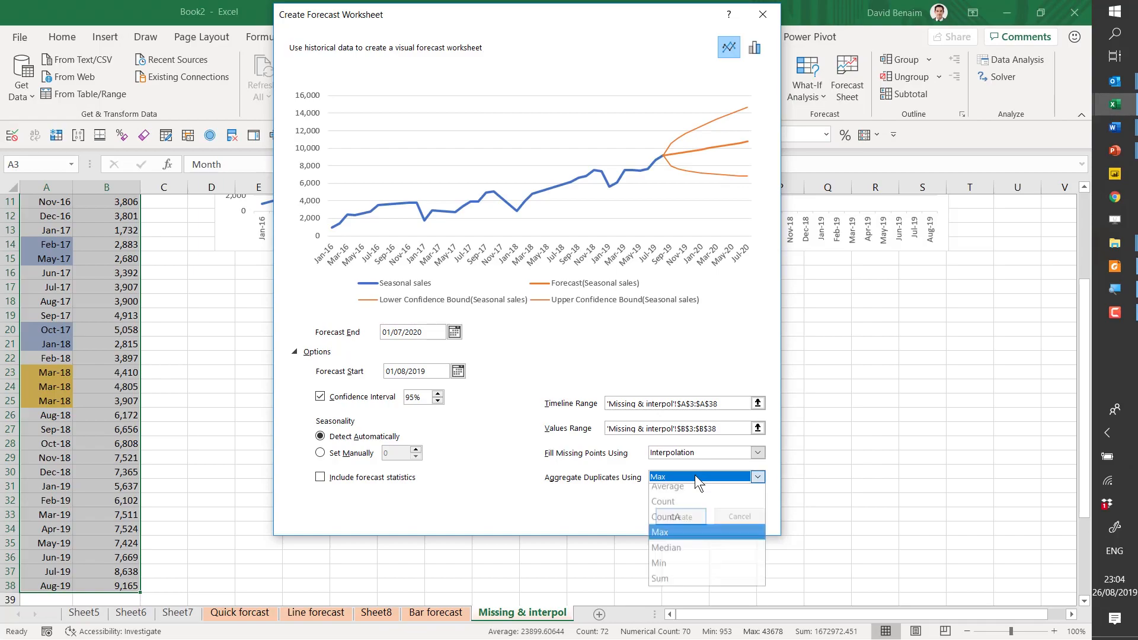
{"action": "left_click", "coordinate": [685, 567]}
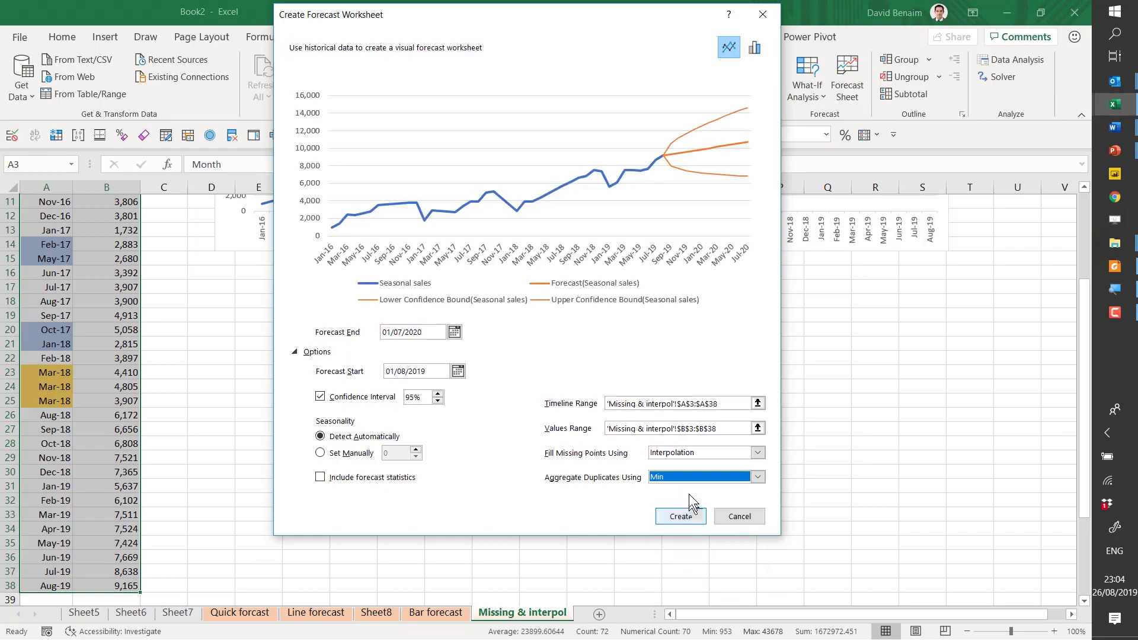
{"action": "left_click", "coordinate": [689, 478]}
{"action": "left_click", "coordinate": [685, 584]}
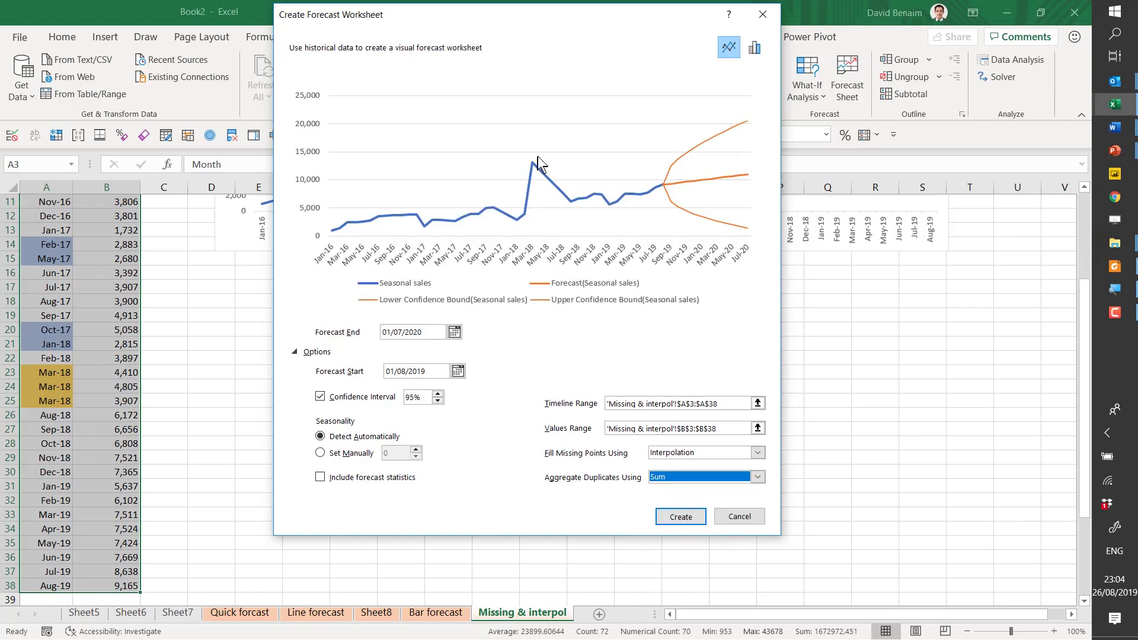
{"action": "left_click", "coordinate": [712, 478]}
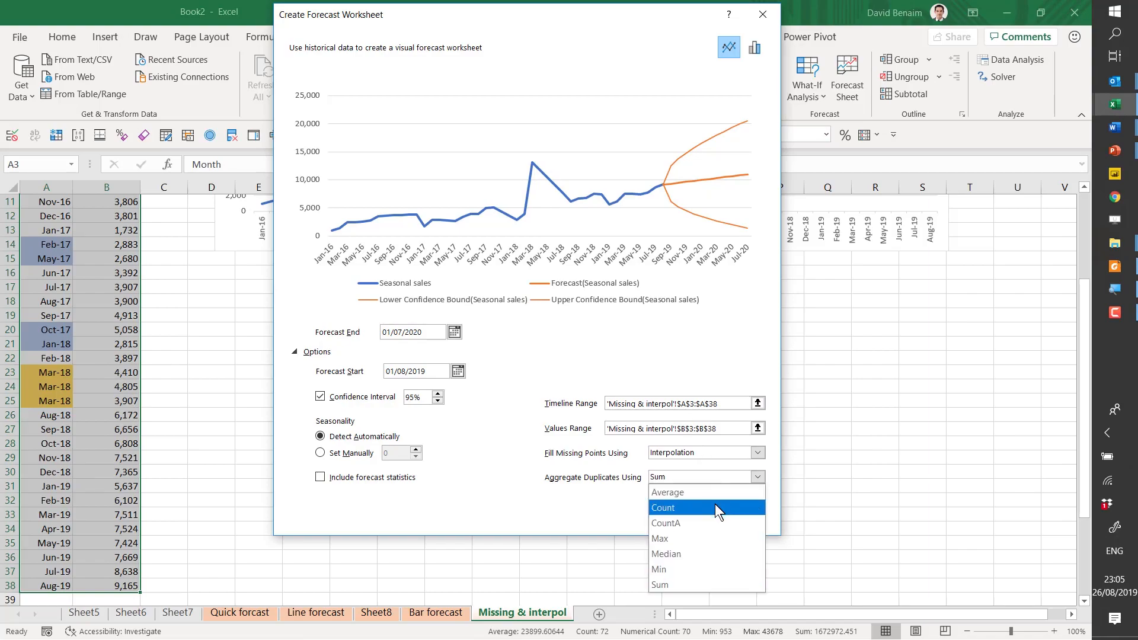
{"action": "left_click", "coordinate": [715, 508]}
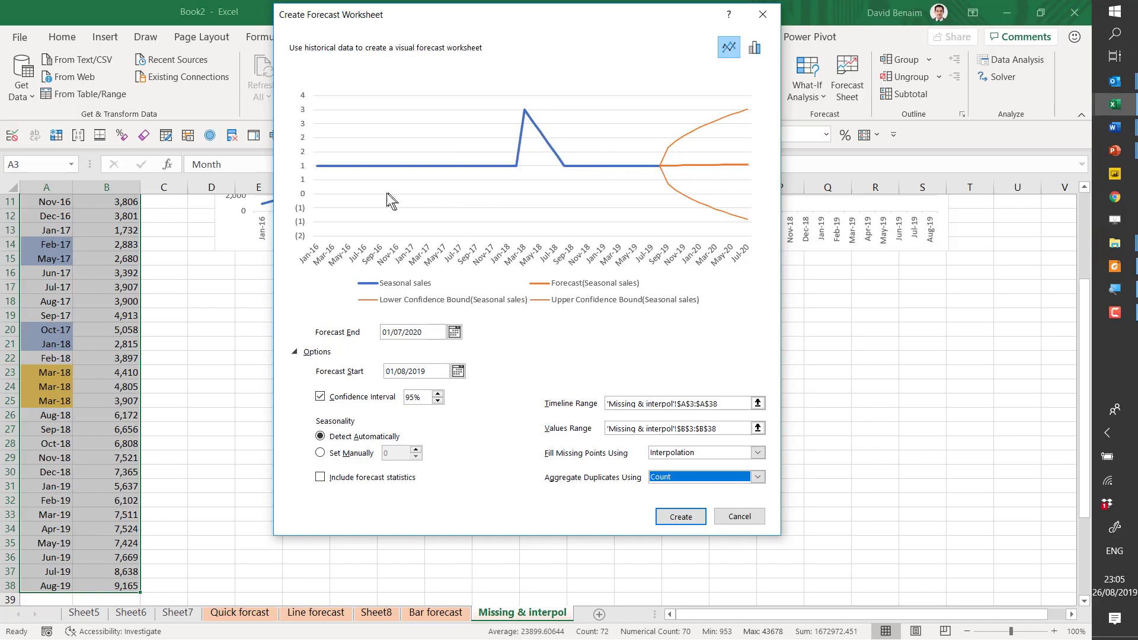
{"action": "left_click", "coordinate": [684, 475]}
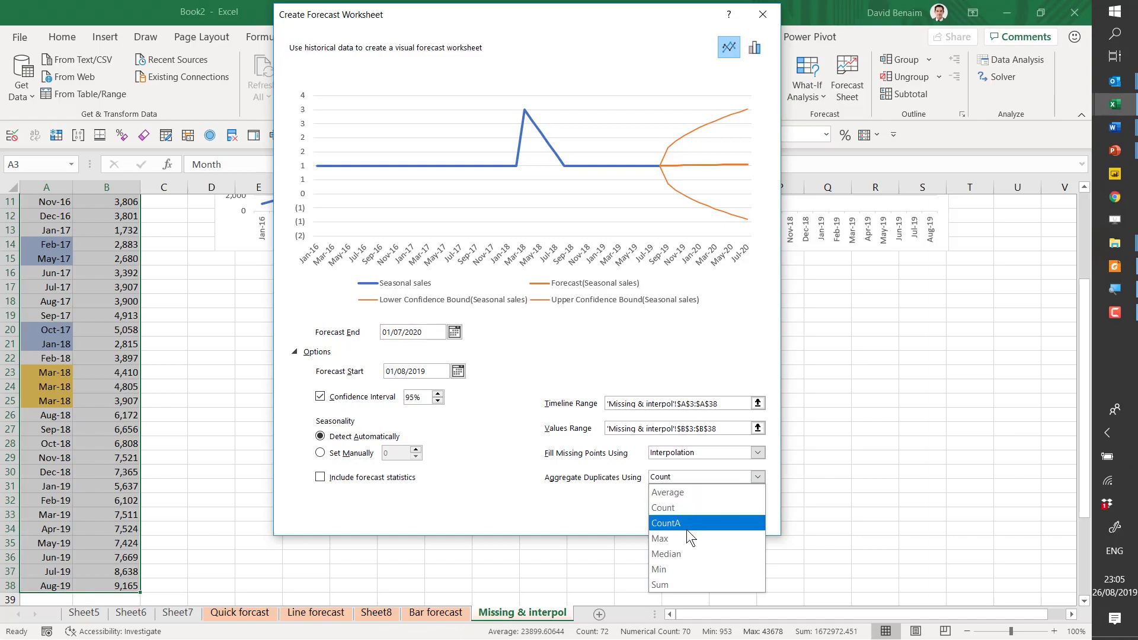
{"action": "left_click", "coordinate": [686, 494]}
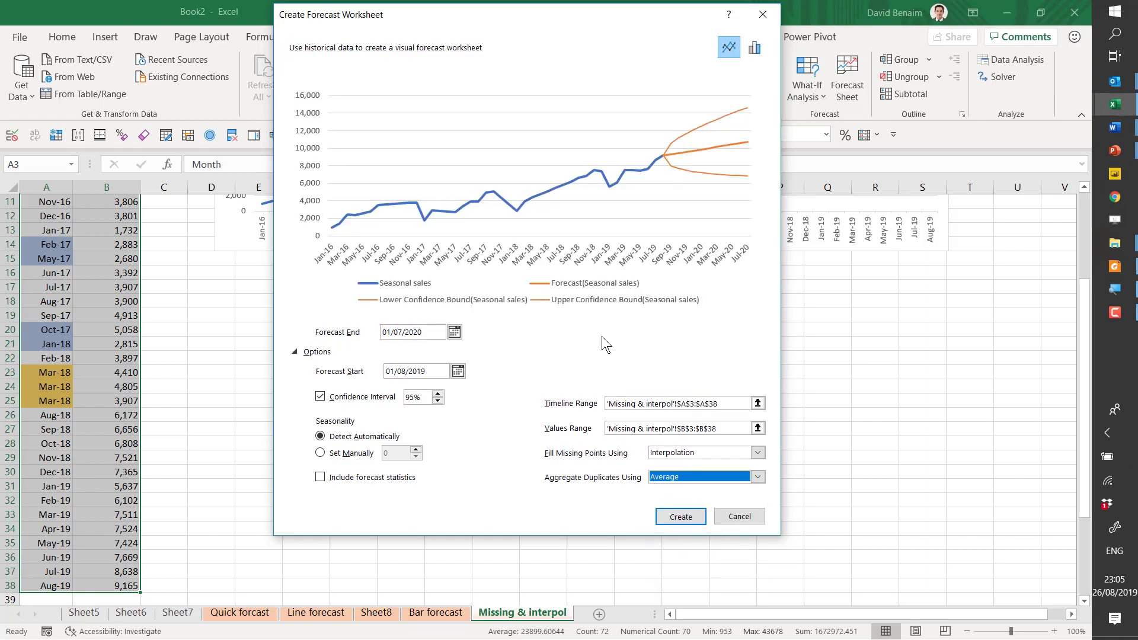
- Set the seasonality manually to 12 and create the line forecast sheet with Interpolation and Average
{"action": "left_click", "coordinate": [347, 454]}
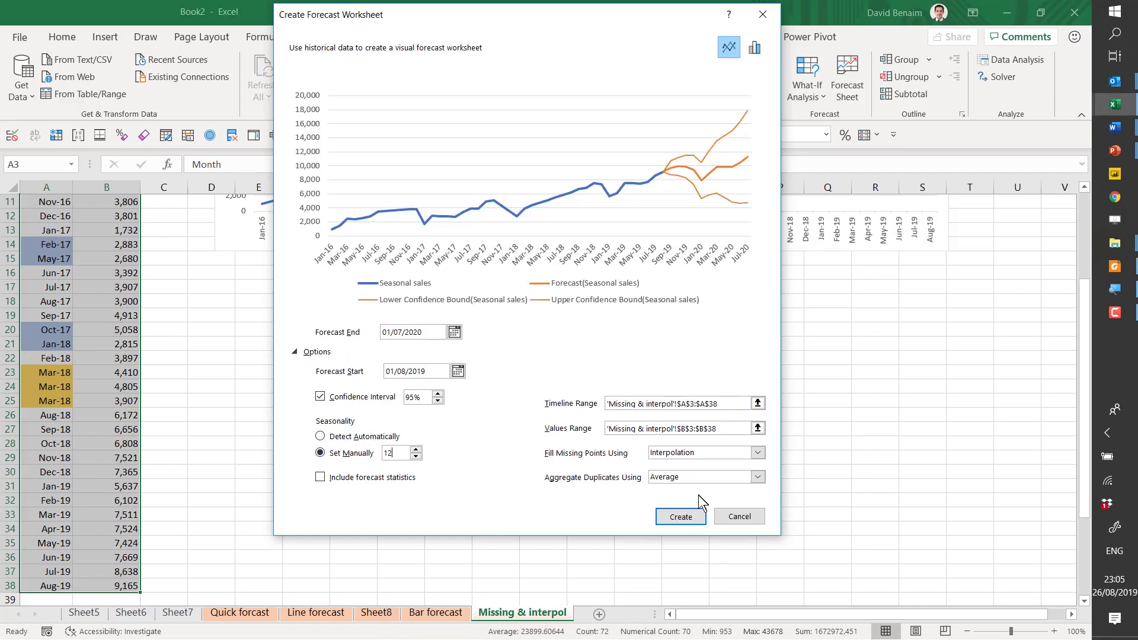
{"action": "left_click", "coordinate": [696, 520]}
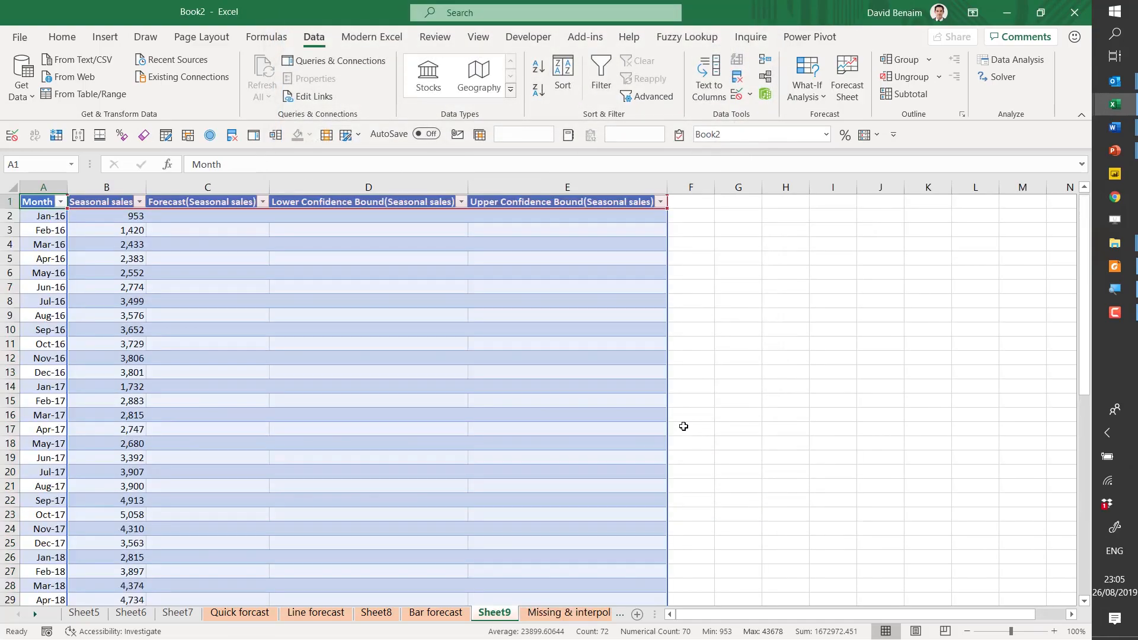